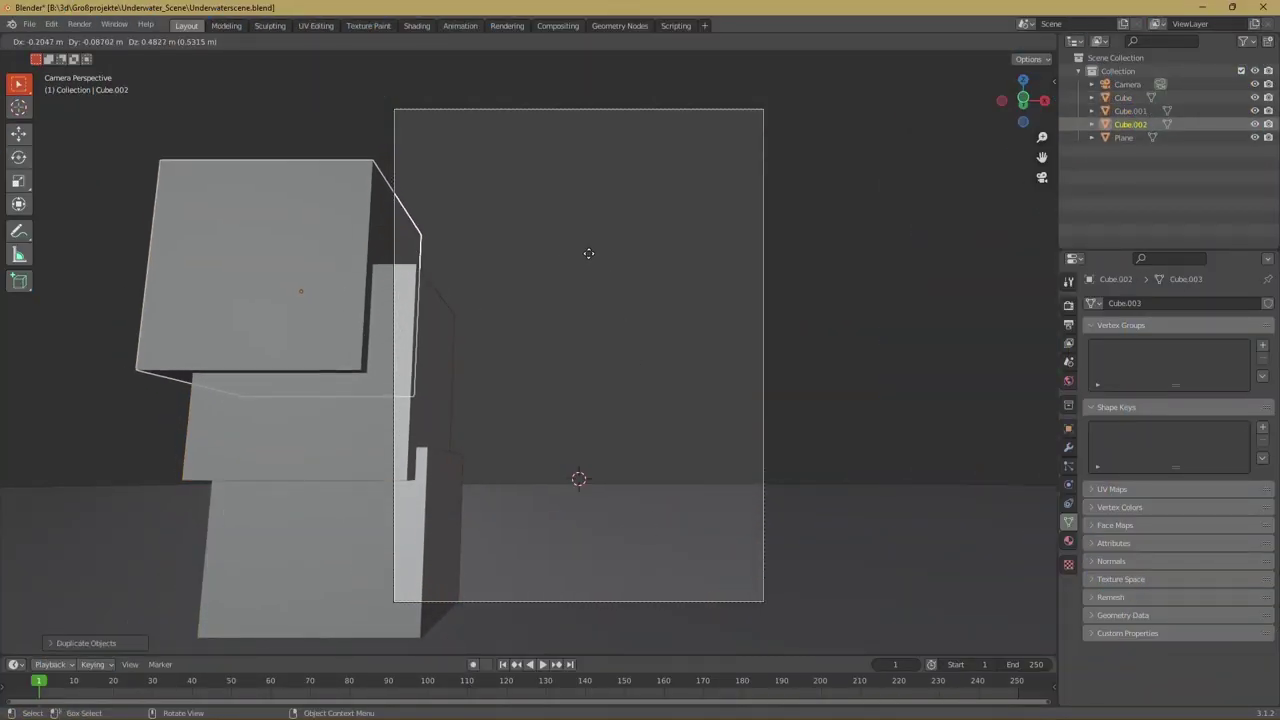
Duplicate and rotate the cube blocks to form rock walls on both sides of the camera frame
key("shift+d")
left_click(737, 392)
key("r")
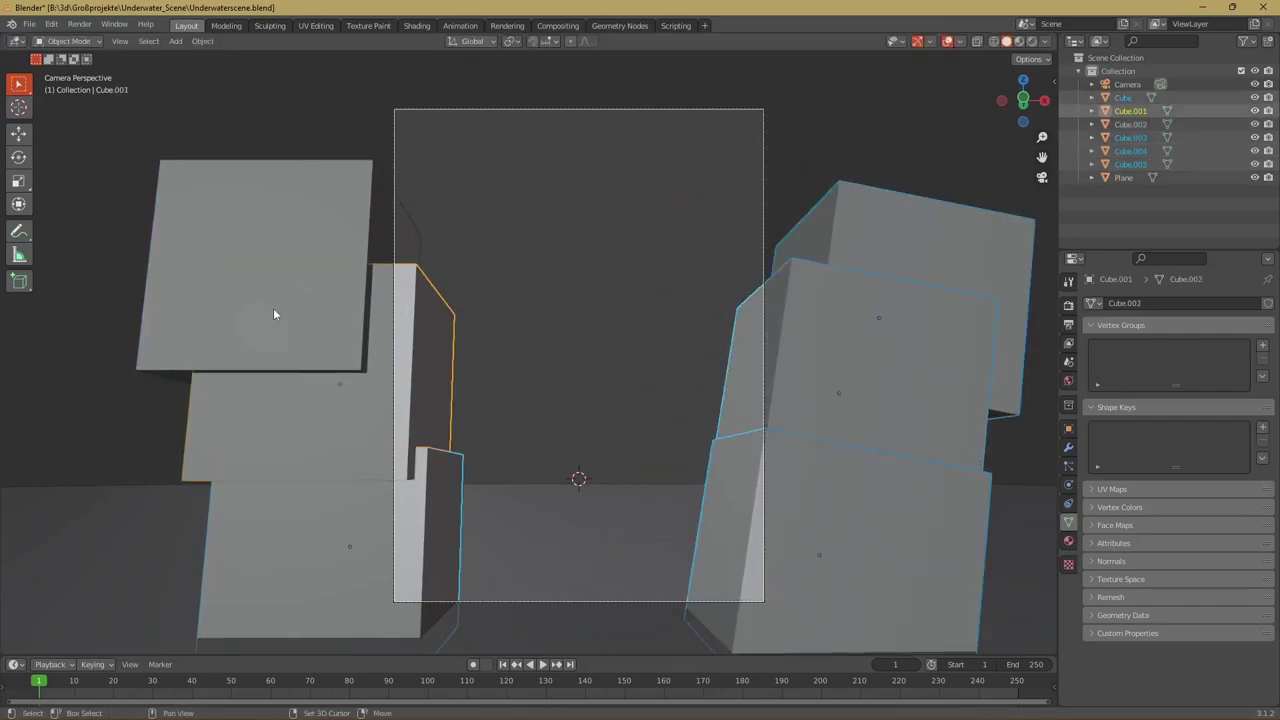
key("shift+d")
key("y")
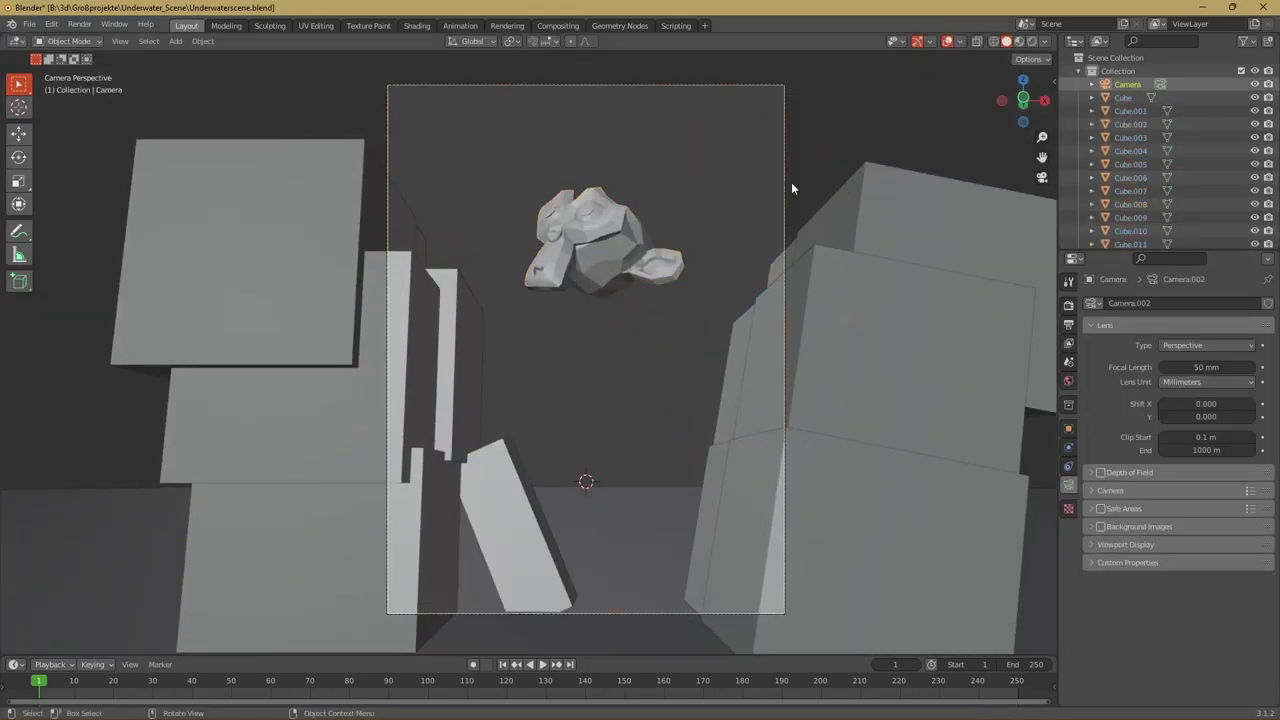
Enable the camera's Center composition guide
left_click(1117, 662)
scroll(1140, 640, "down", 2)
left_click(1163, 620)
Raise the Suzanne rock along Z and preview the scene in rendered shading
left_click(681, 267)
key("g")
key("z")
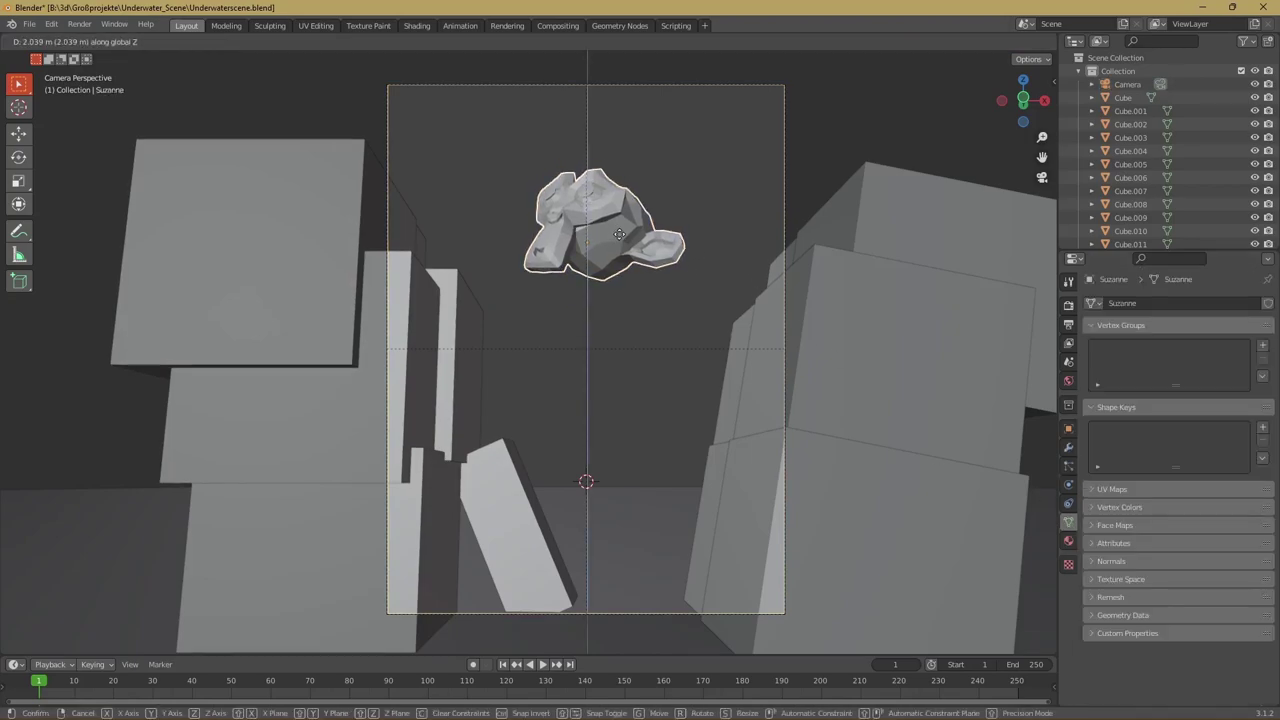
key("z")
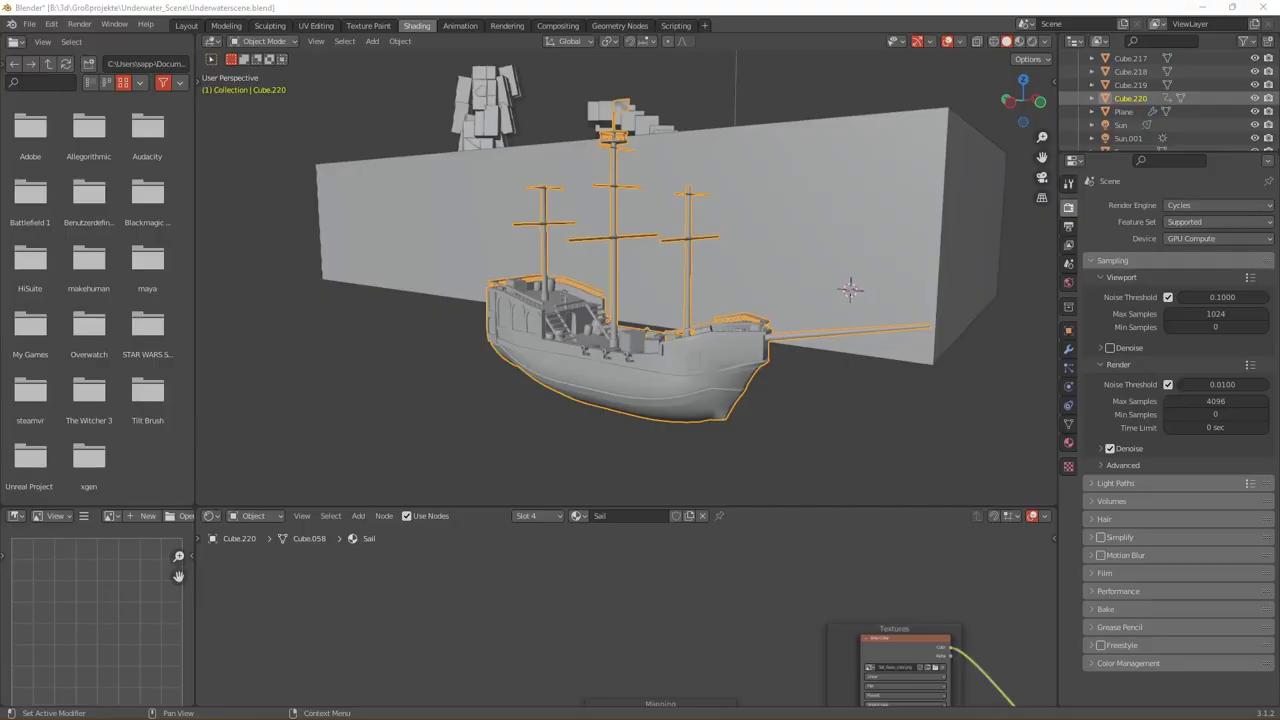
Add a smooth-shaded Voronoi-displaced cube rock, then scale it and move it along X beside the ship
middle_click_drag(851, 355, 671, 416)
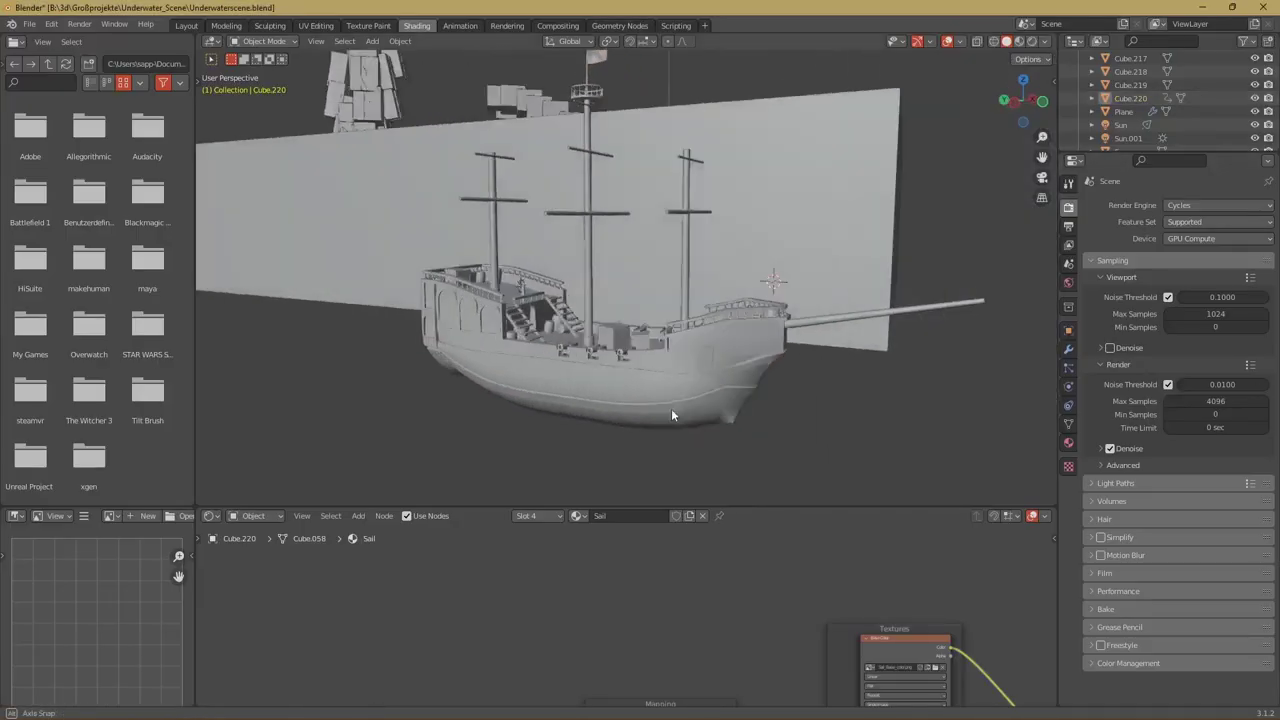
key("shift+a")
right_click(907, 345)
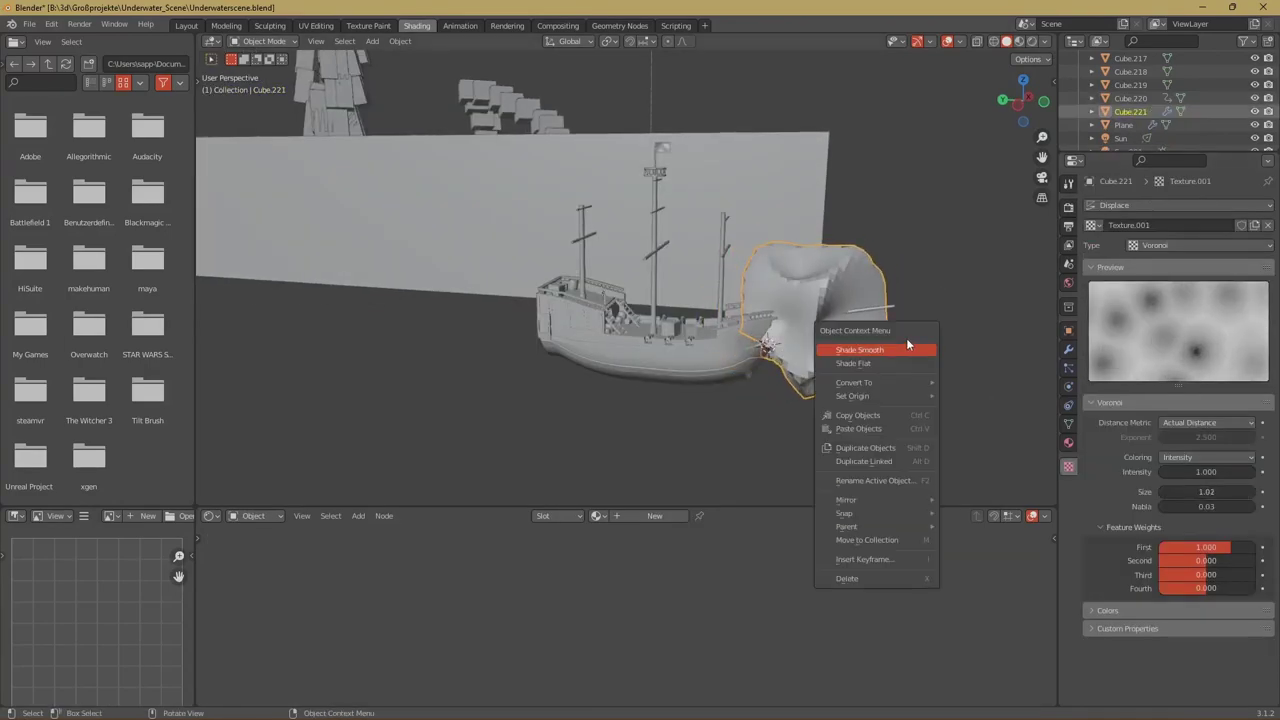
left_click(1068, 348)
key("g")
key("x")
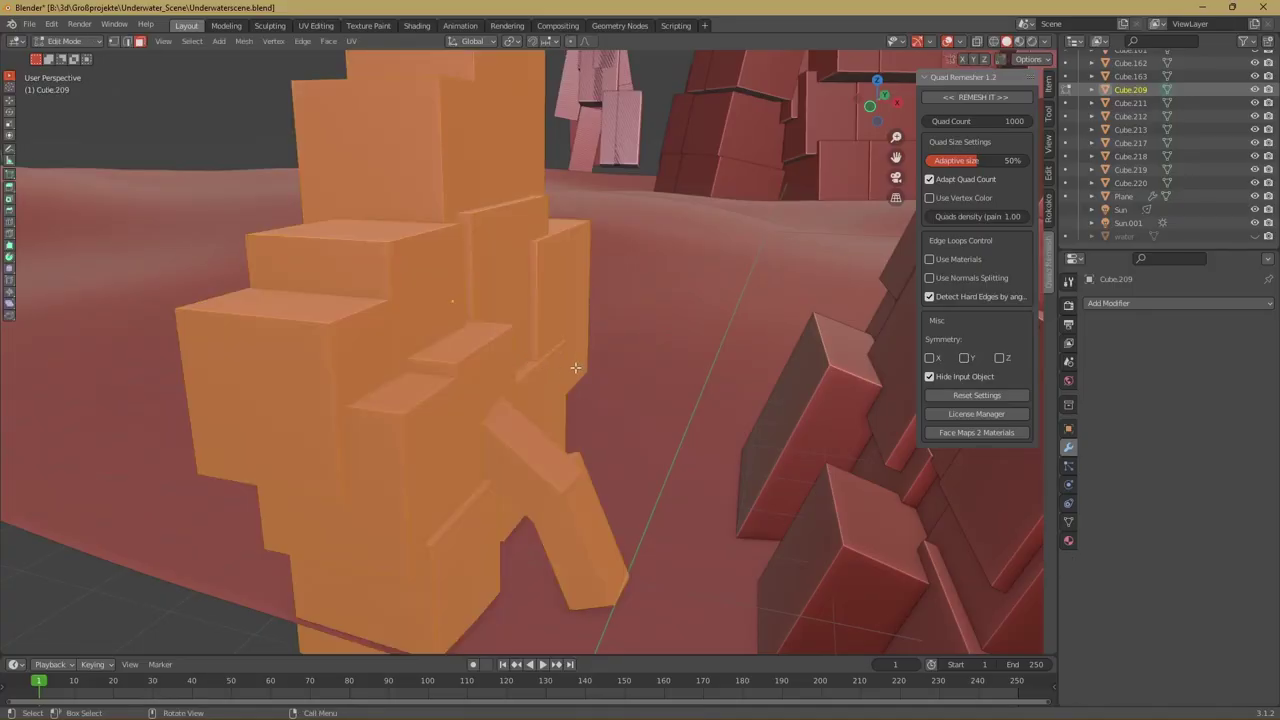
Add a Voxel Remesh modifier to the blocky rock object
left_click(1178, 303)
left_click(1040, 487)
middle_click_drag(480, 300, 592, 305)
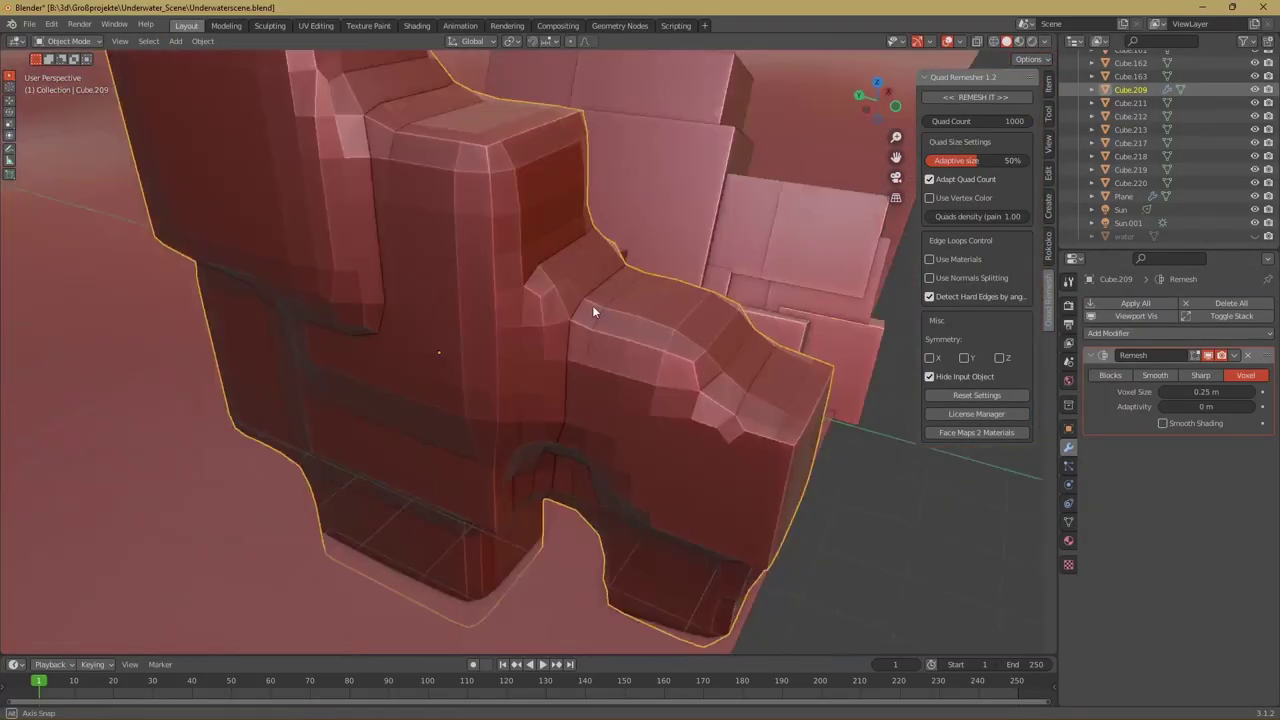
scroll(592, 305, "down", 5)
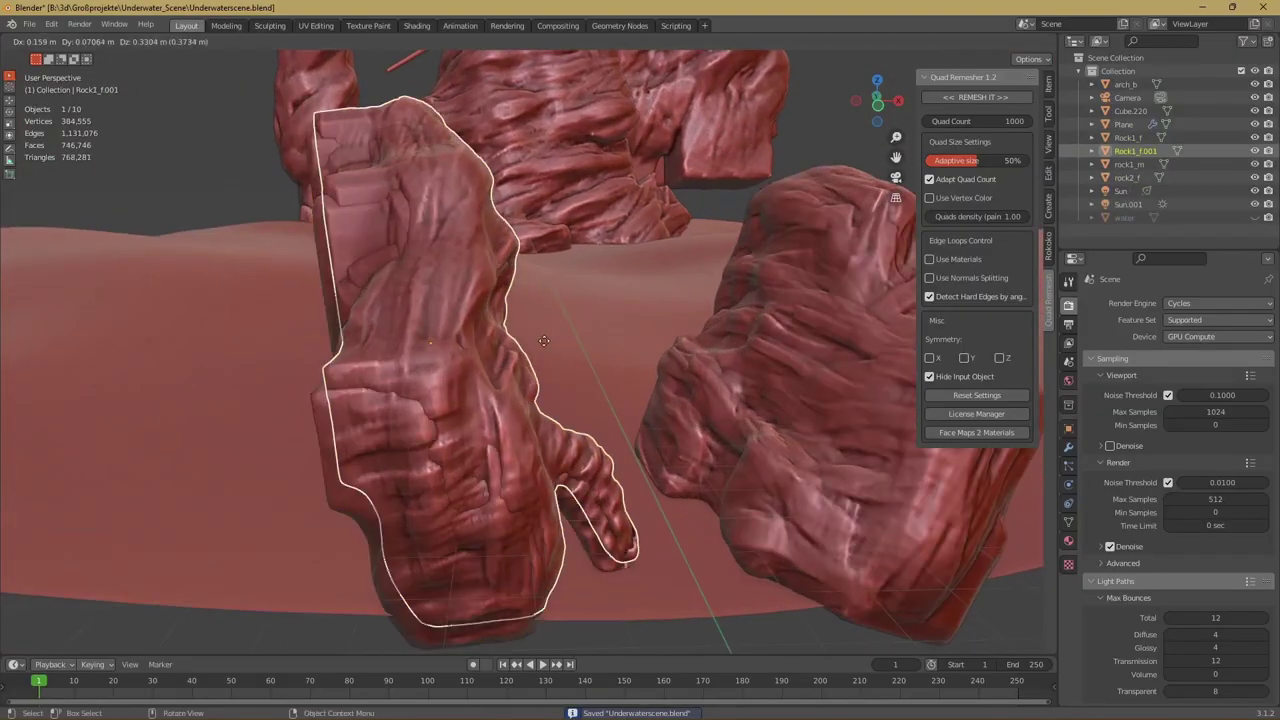
Duplicate the sculpted rock in place and unwrap the retopologised copy with Smart UV Project
key("shift+d")
key("Escape")
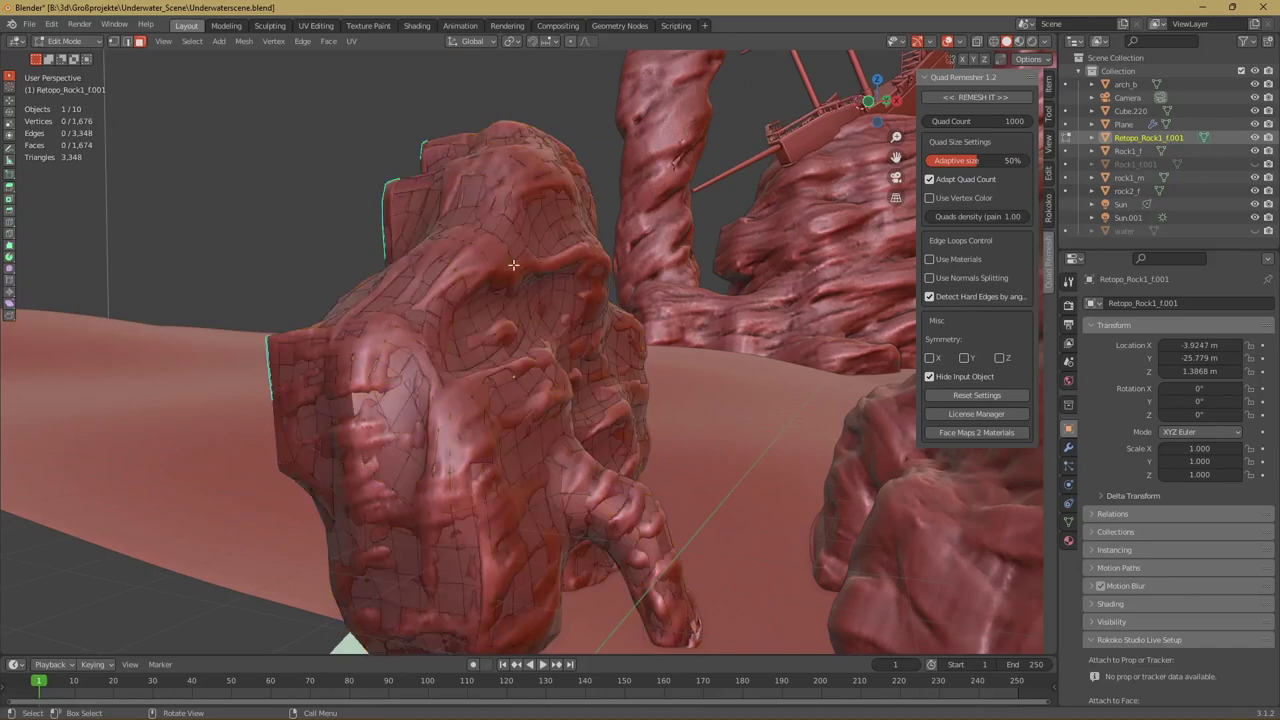
key("u")
left_click(542, 368)
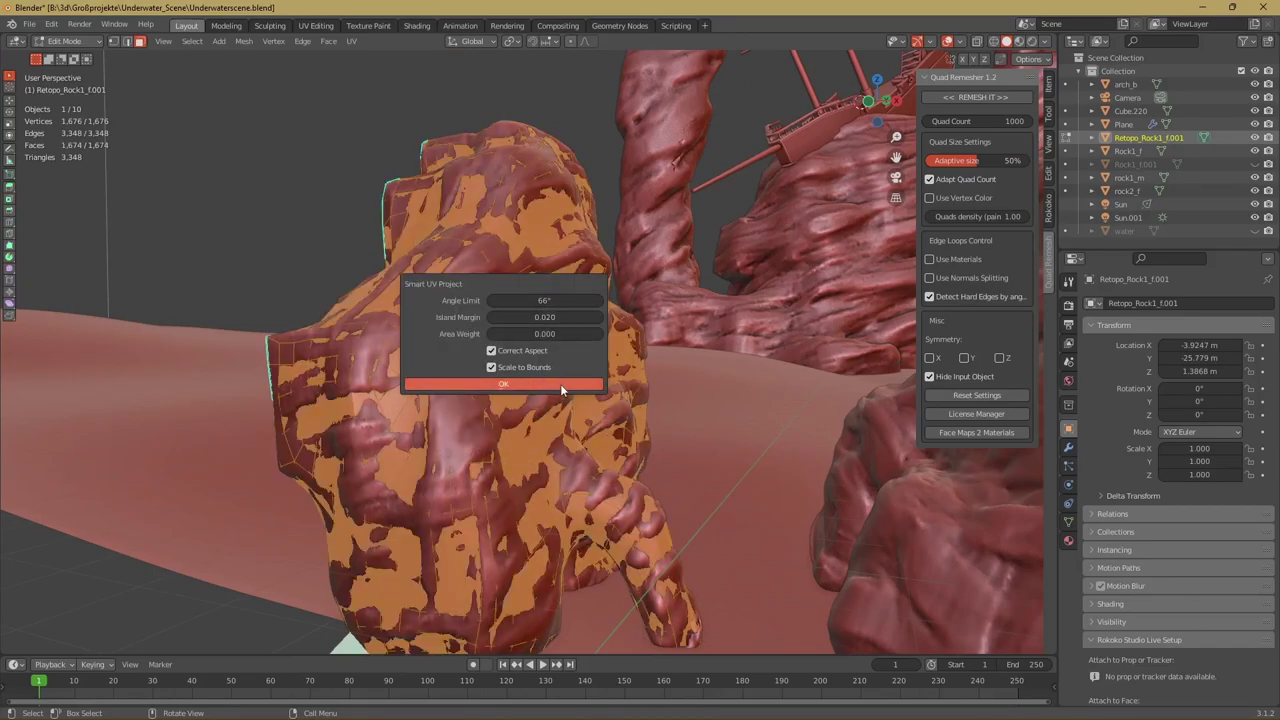
left_click(560, 384)
left_click(316, 25)
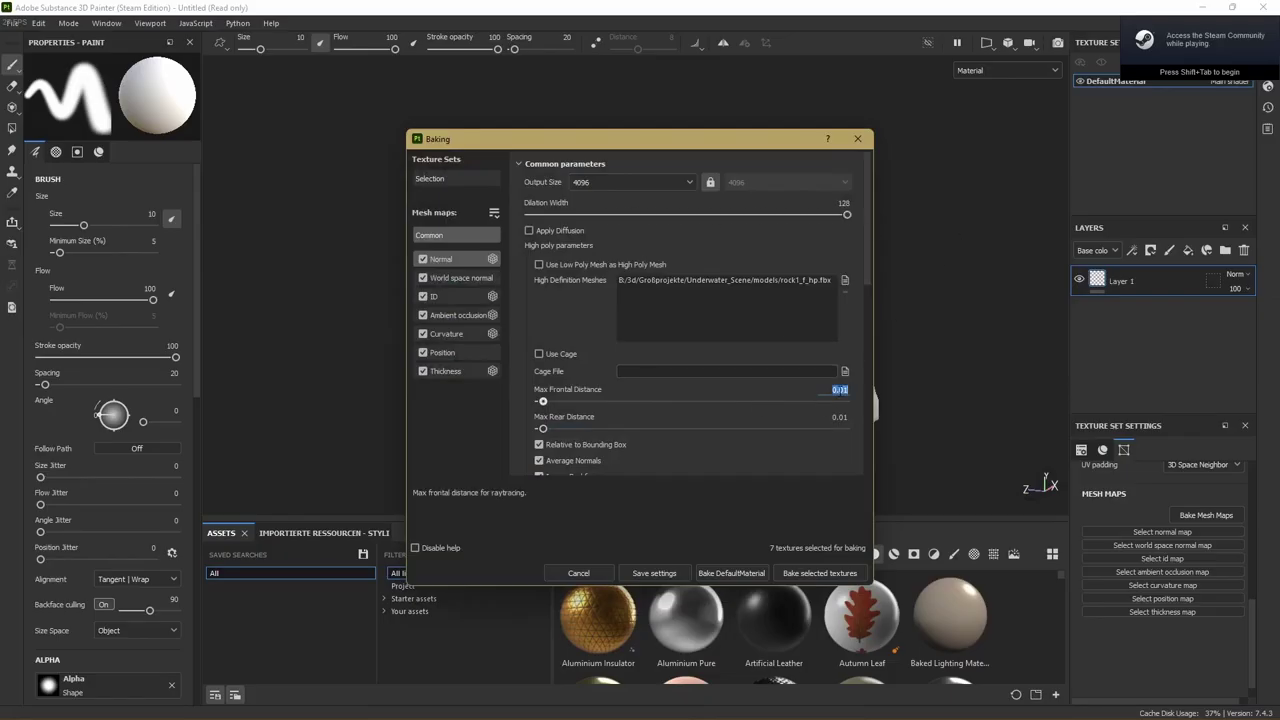
Choose the bake antialiasing setting and bake the rock's selected mesh maps
scroll(760, 360, "down", 5)
left_click(697, 297)
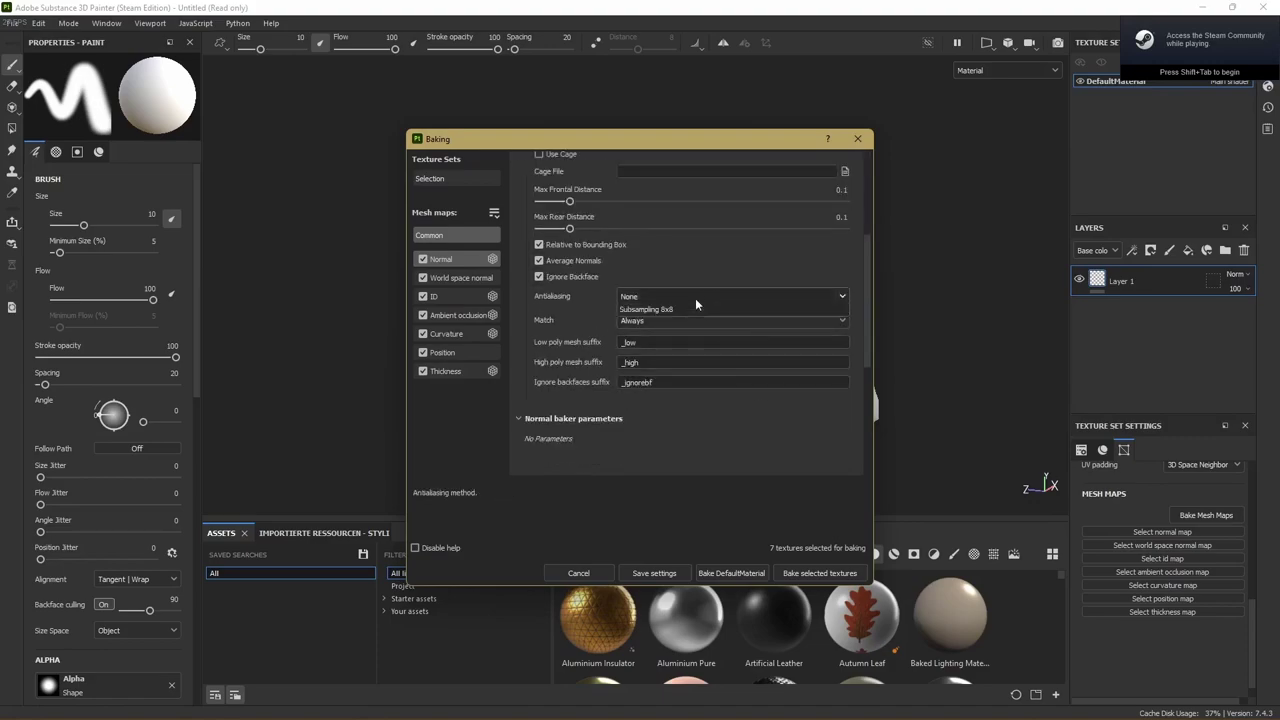
left_click(813, 573)
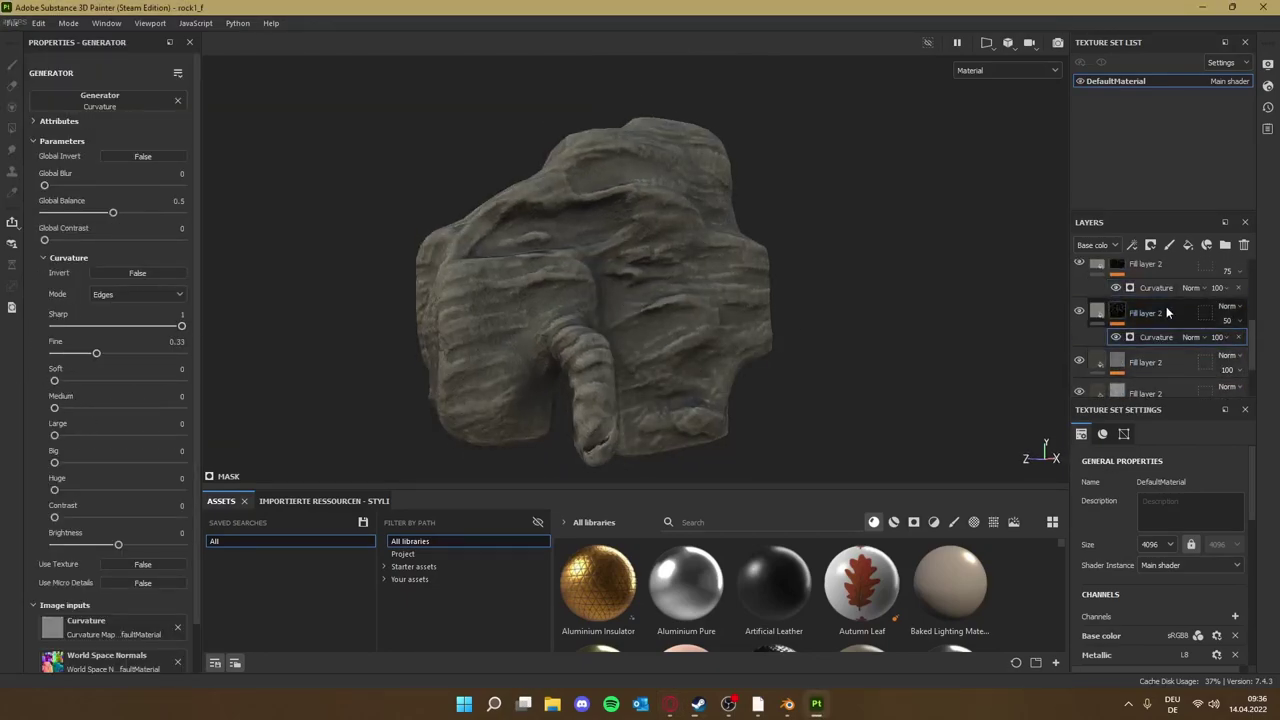
Select the upper Curvature generator and lighten the fill layer's base colour to near-white
left_click(1157, 287)
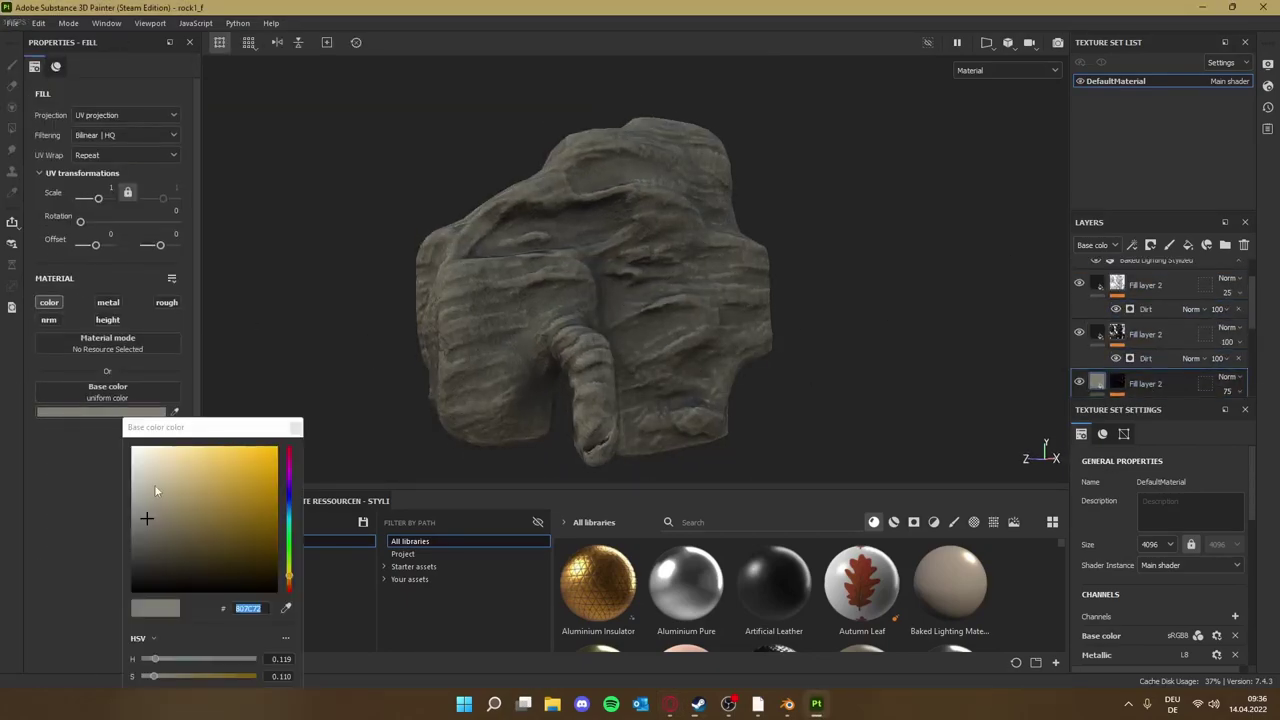
left_click_drag(154, 484, 141, 443)
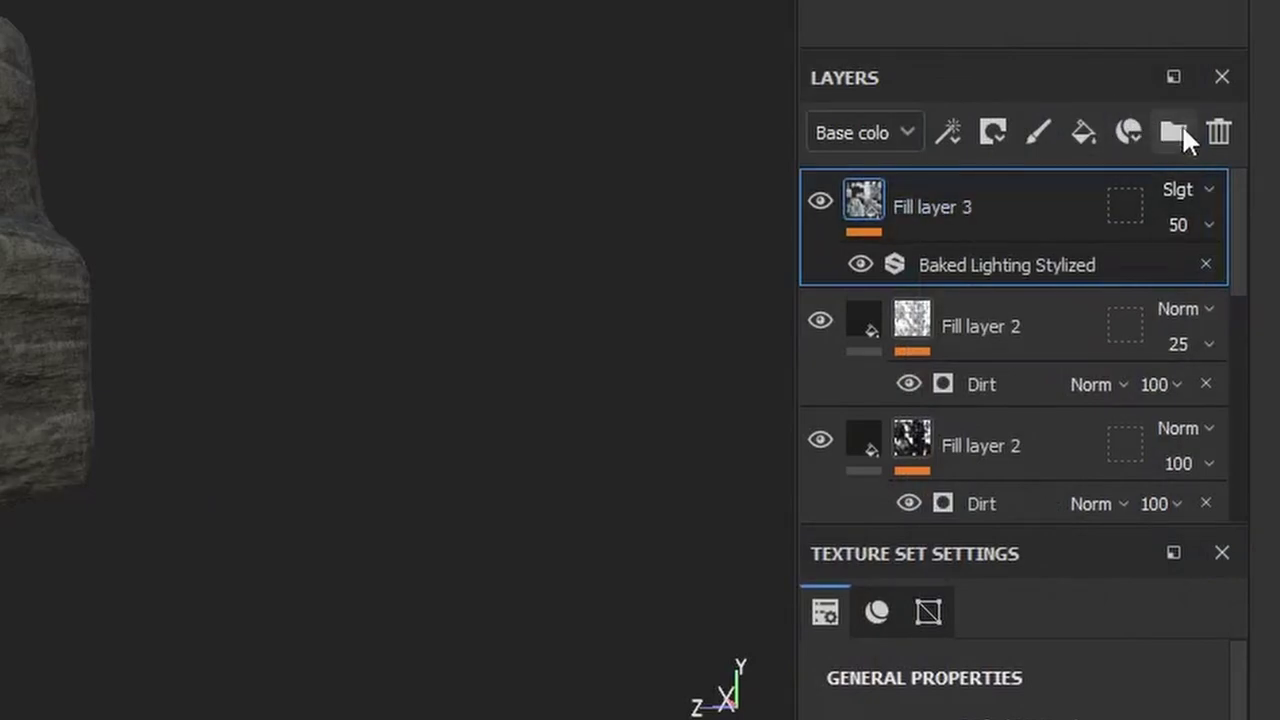
Gather the fill layers into a new folder named 'underwaterrock1' and save it as a smart material
left_click(1180, 128)
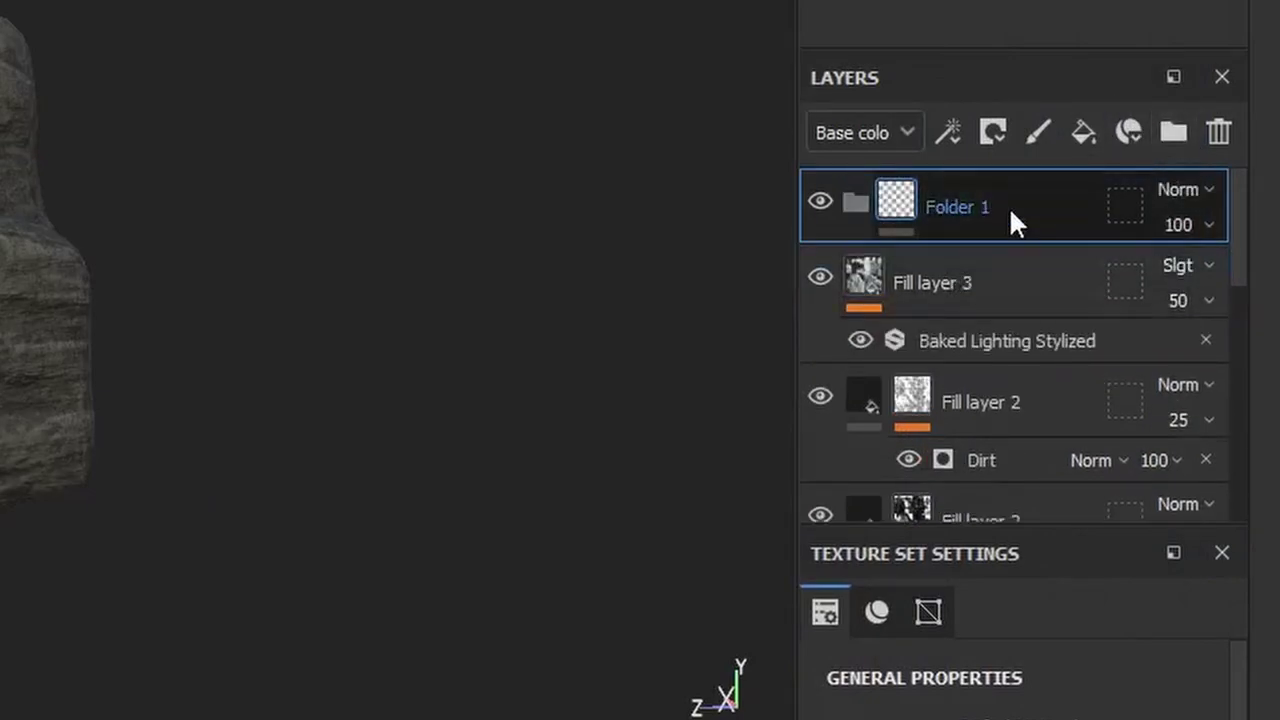
type("underwaterrock1")
key("Return")
left_click(1062, 284, "shift")
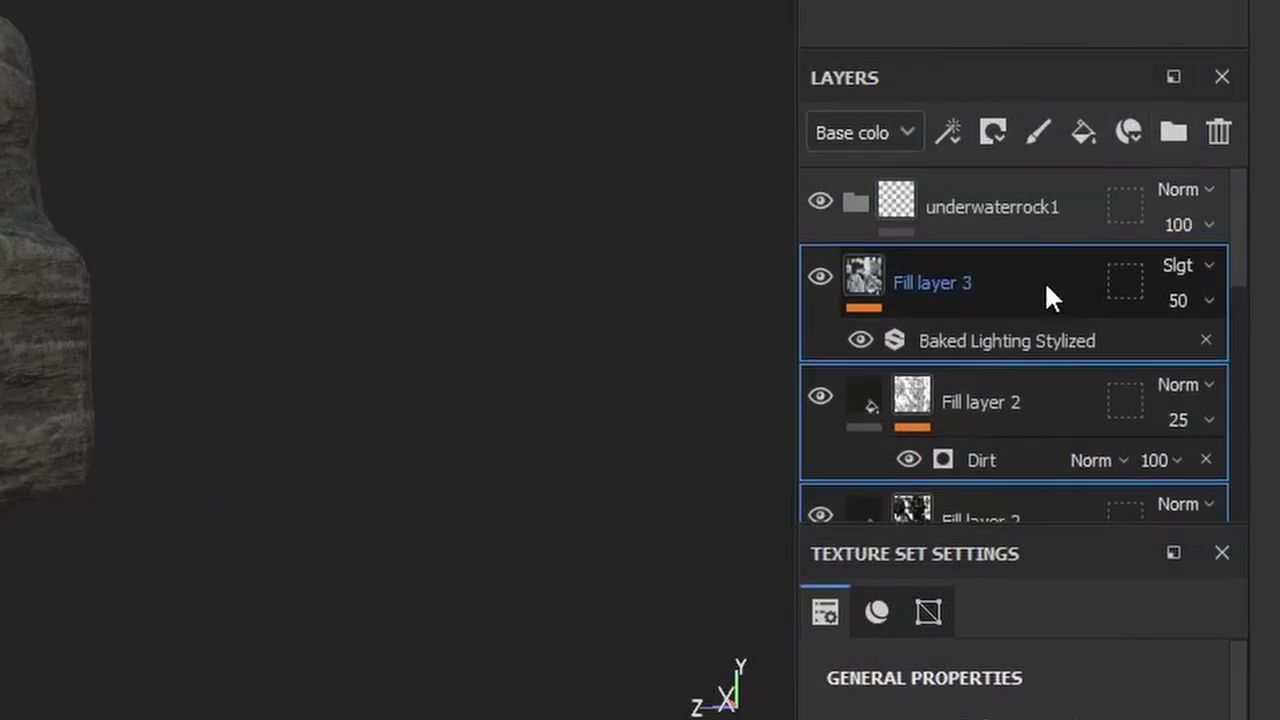
left_click_drag(1044, 280, 1015, 198)
right_click(1044, 222)
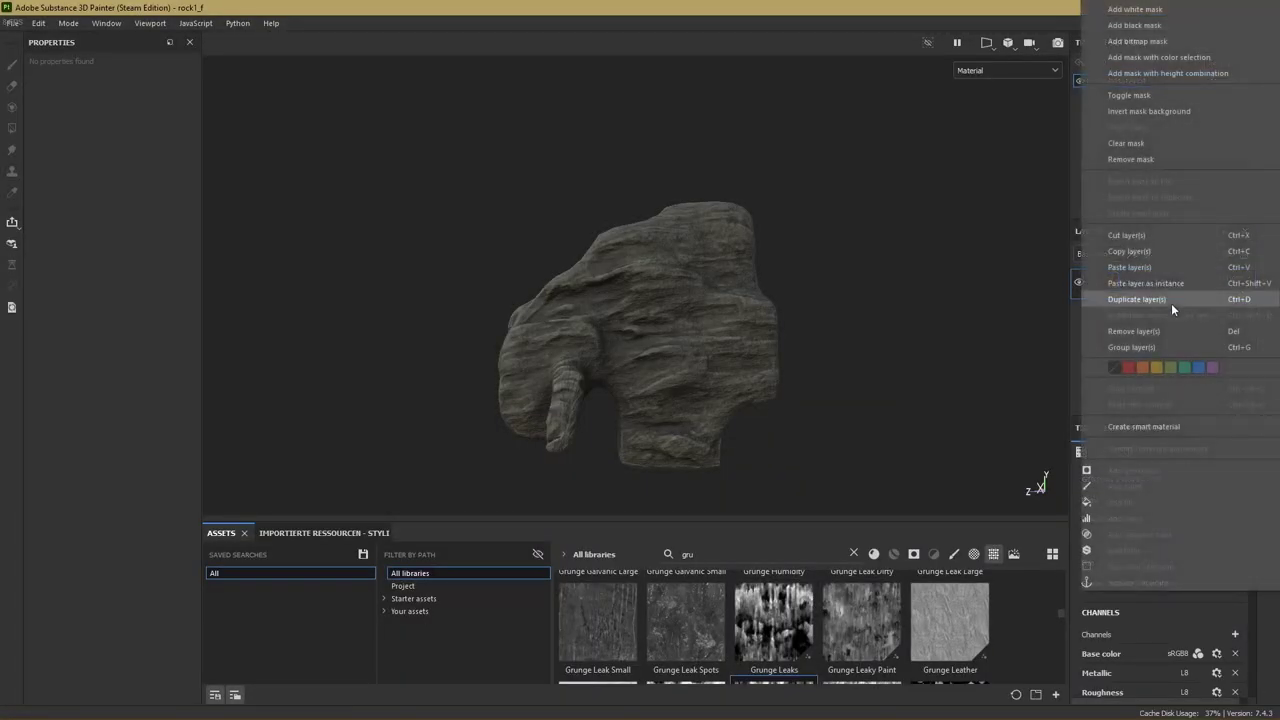
left_click(1166, 427)
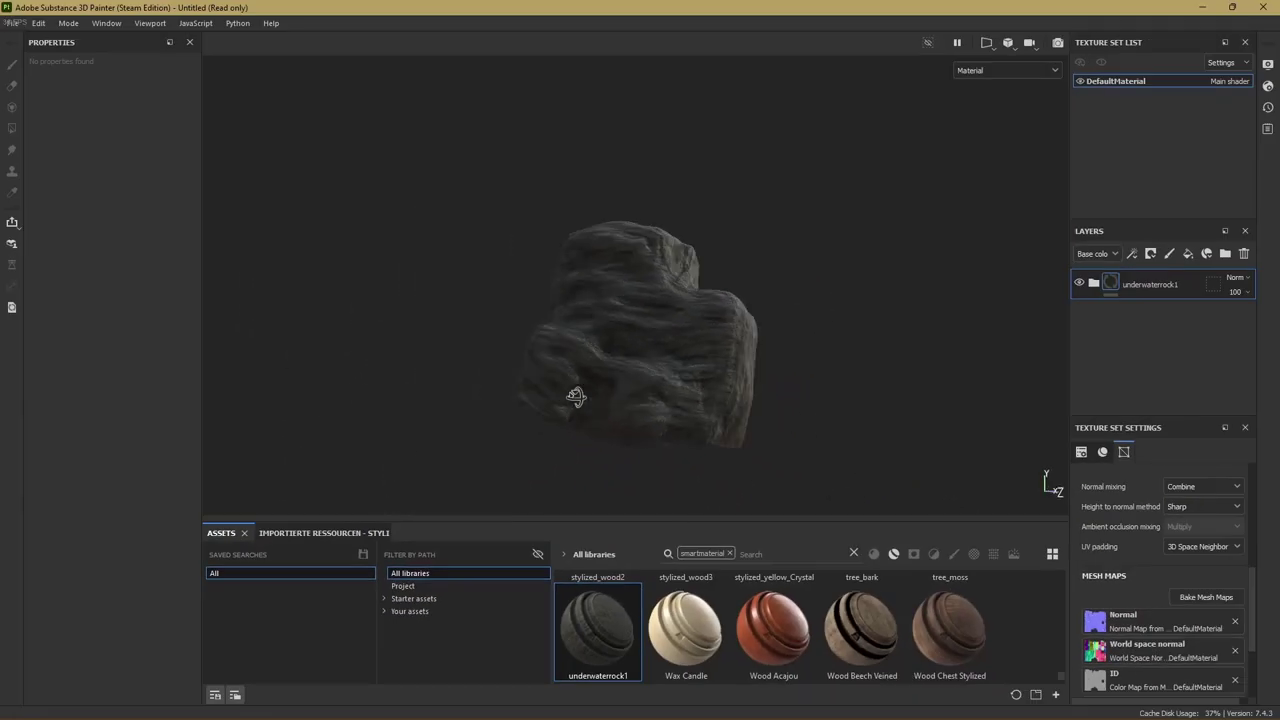
Adjust the gradient's Global Balance, set the grunge layer's opacity to 50 and lower its height
left_click_drag(571, 391, 563, 458, "alt")
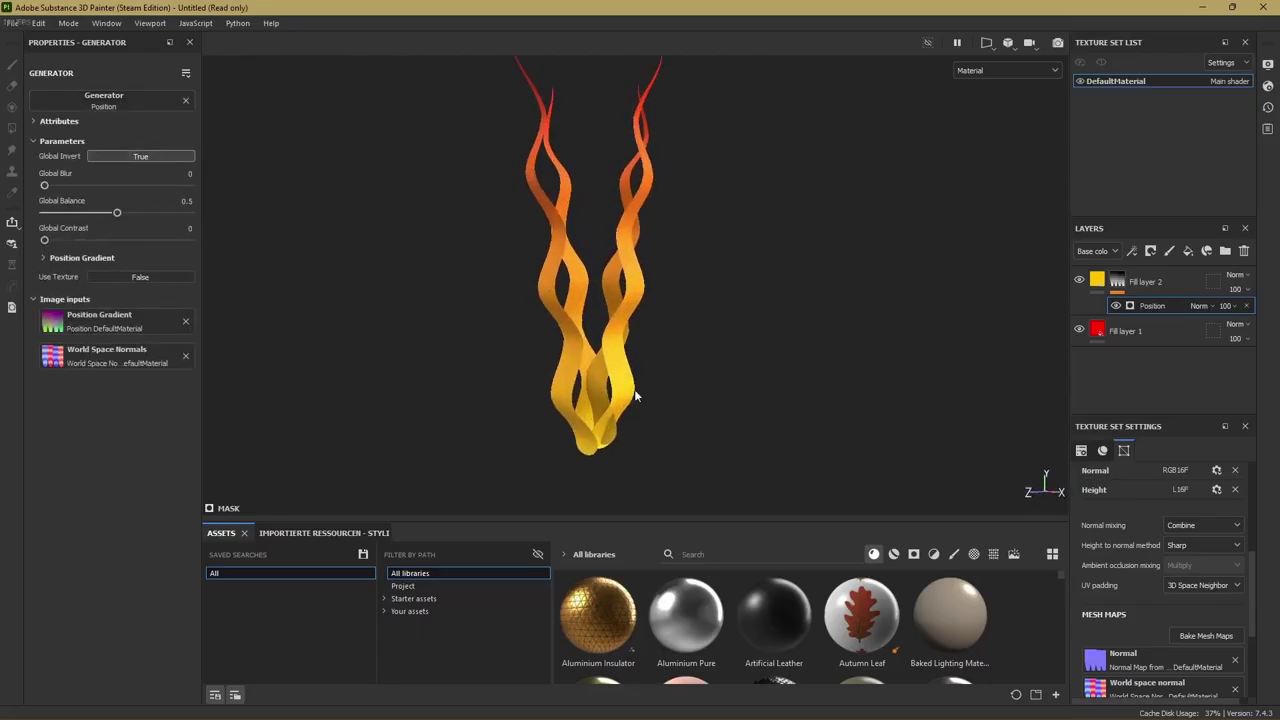
left_click_drag(117, 213, 125, 216)
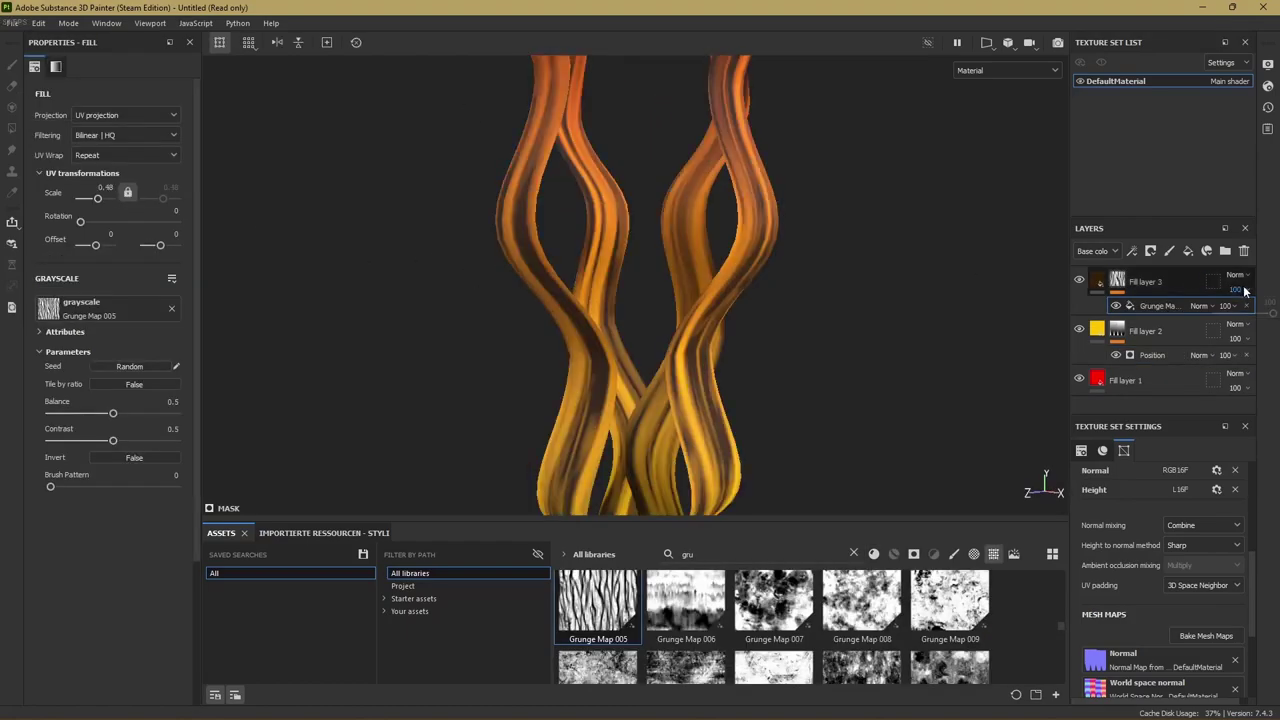
left_click_drag(1244, 290, 1244, 313)
left_click_drag(96, 475, 41, 474)
scroll(531, 376, "down", 4)
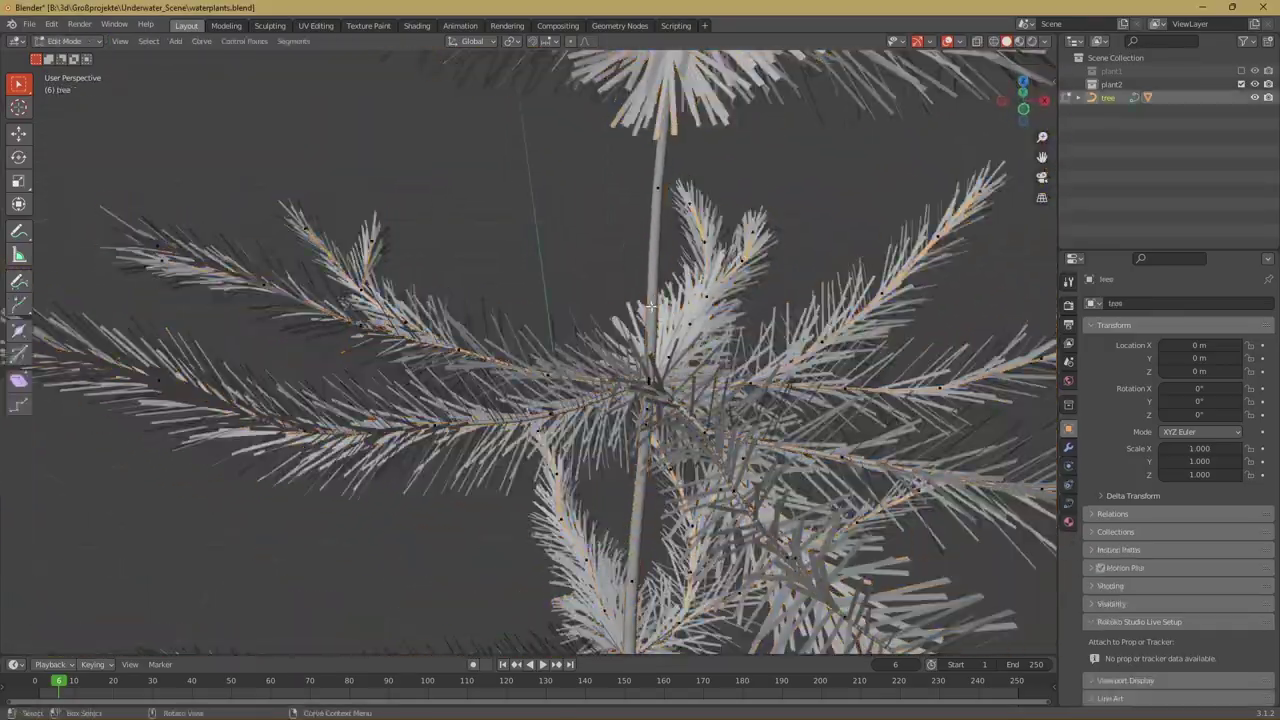
Leave Edit Mode, separate the tree's leaves into their own object and shift it along X
left_click(203, 41)
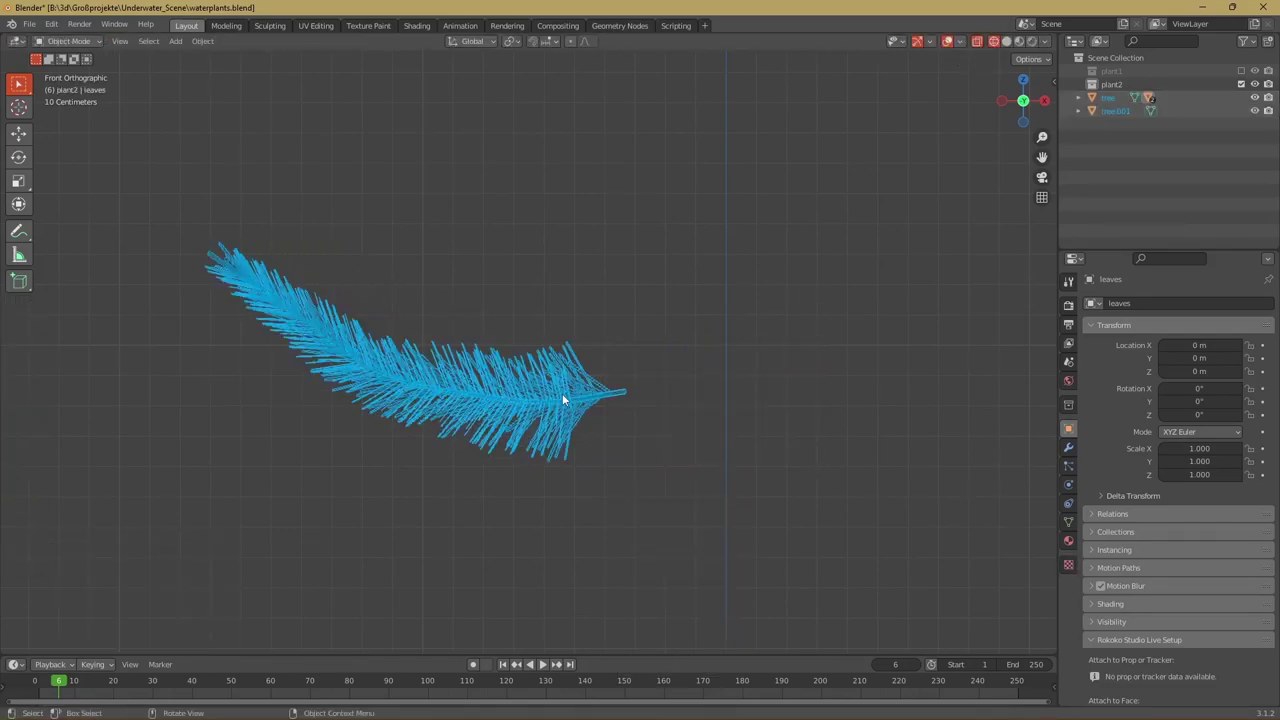
key("g")
key("x")
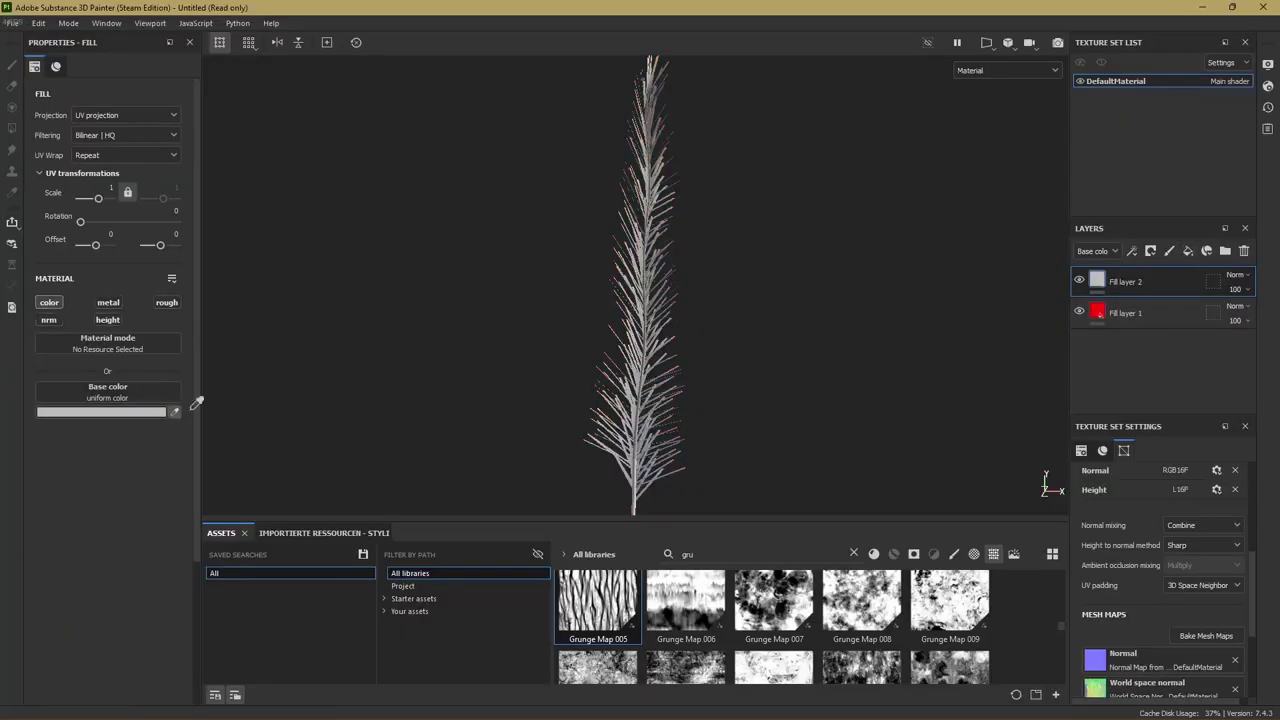
Set the fill's gradient colours to red and magenta
left_click(100, 411)
left_click(226, 383)
left_click(251, 357)
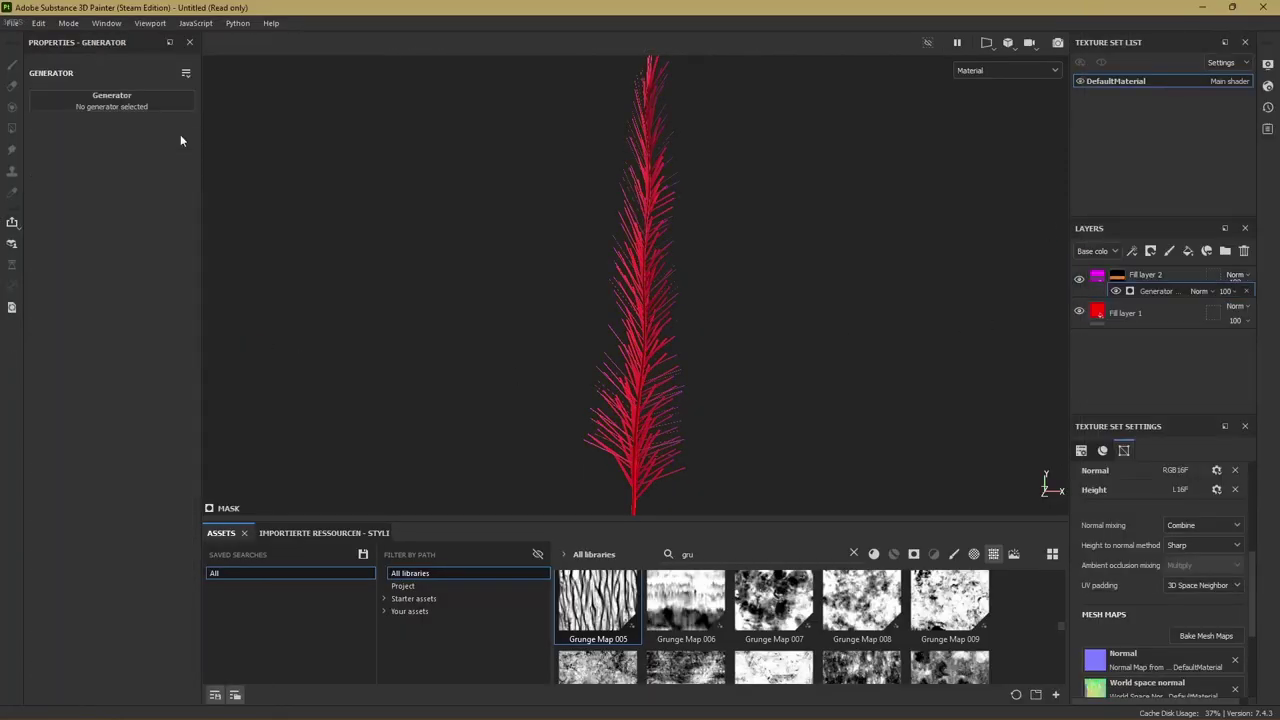
Add a generator to the layer mask, then add a fill effect to Fill layer 3's mask
left_click(148, 156)
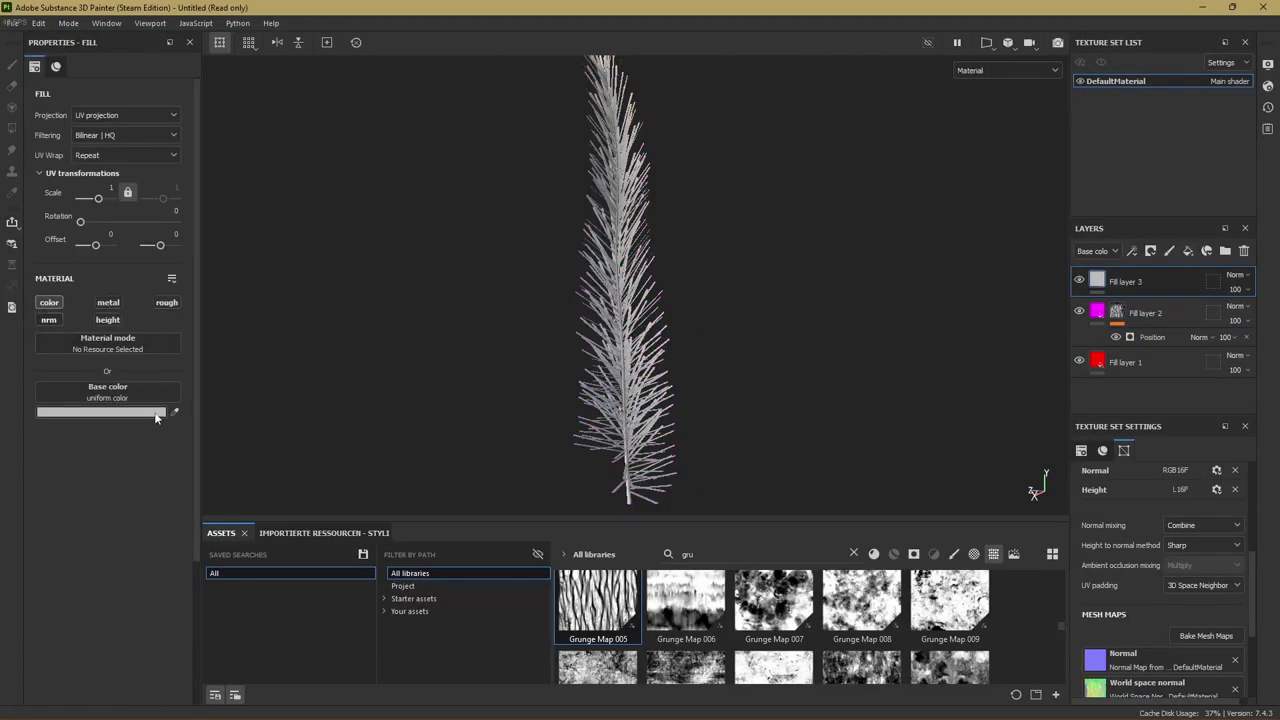
left_click(95, 411)
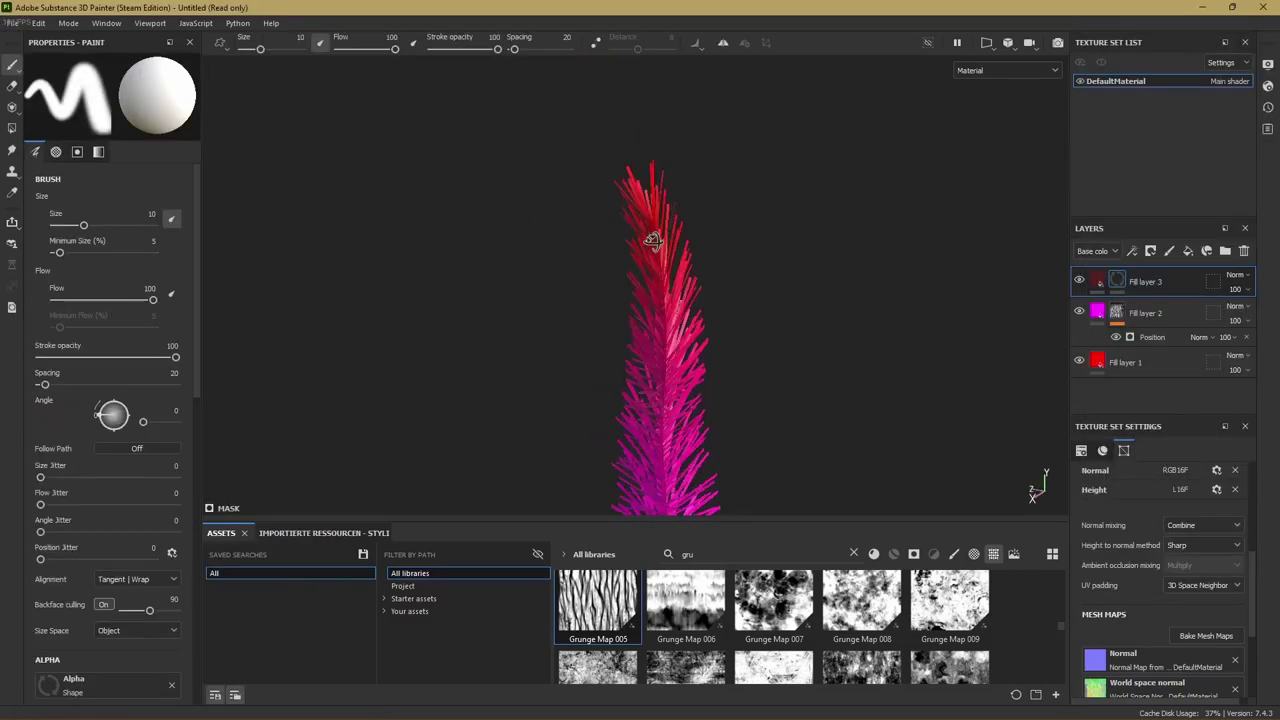
right_click(1140, 424)
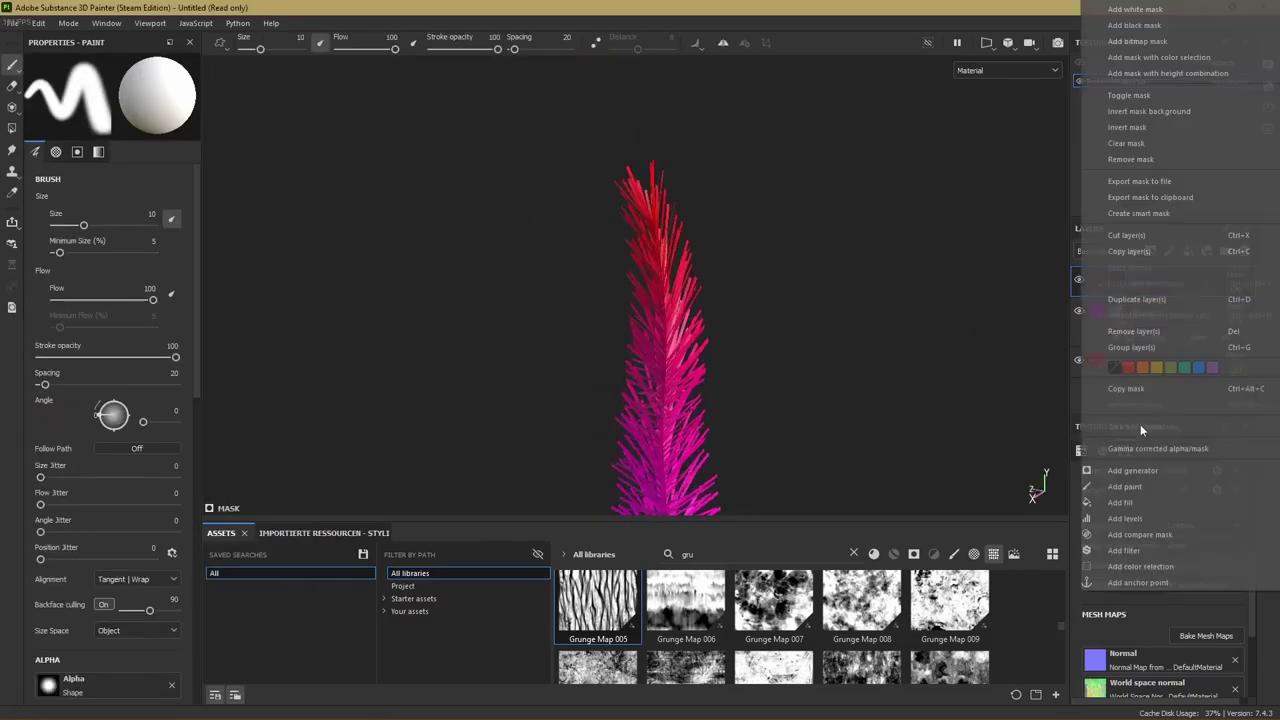
left_click(1120, 502)
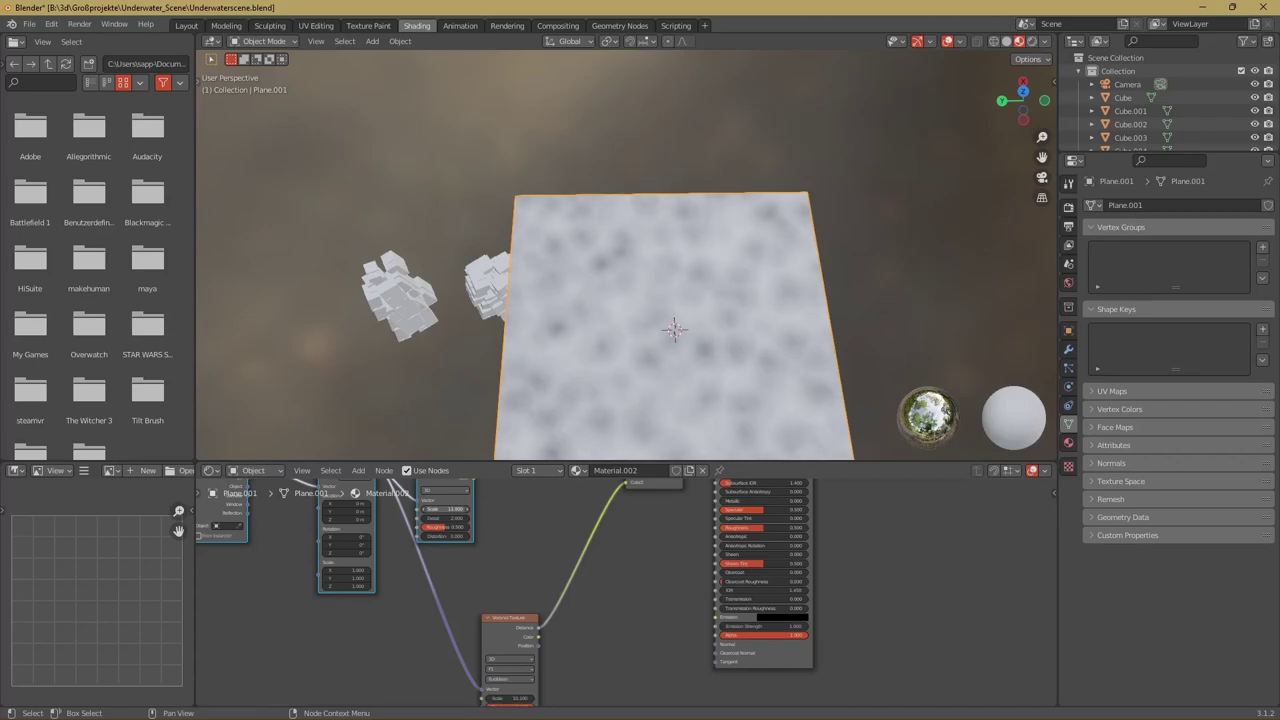
Pan the node graph to view the Voronoi caustics material nodes
middle_click_drag(606, 553, 550, 558)
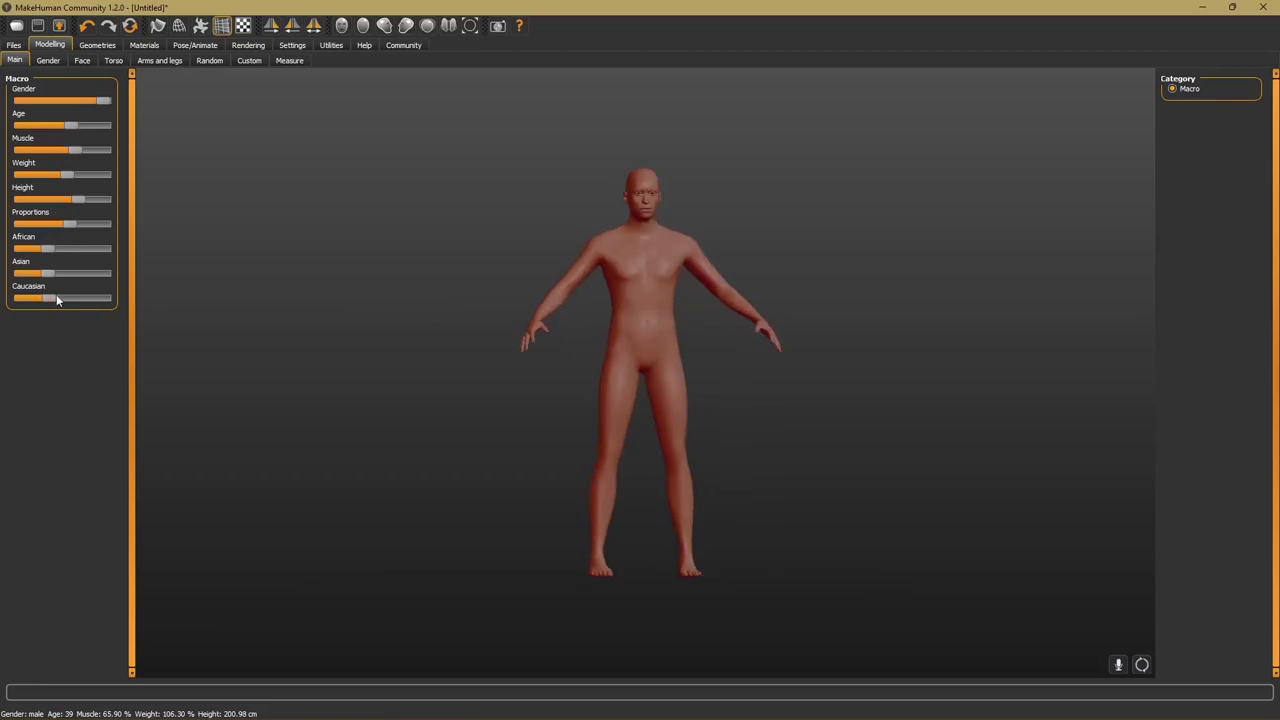
Give the human Low-poly eyes, then browse the skin Materials and Pose tabs before returning to the eye options
left_click(53, 60)
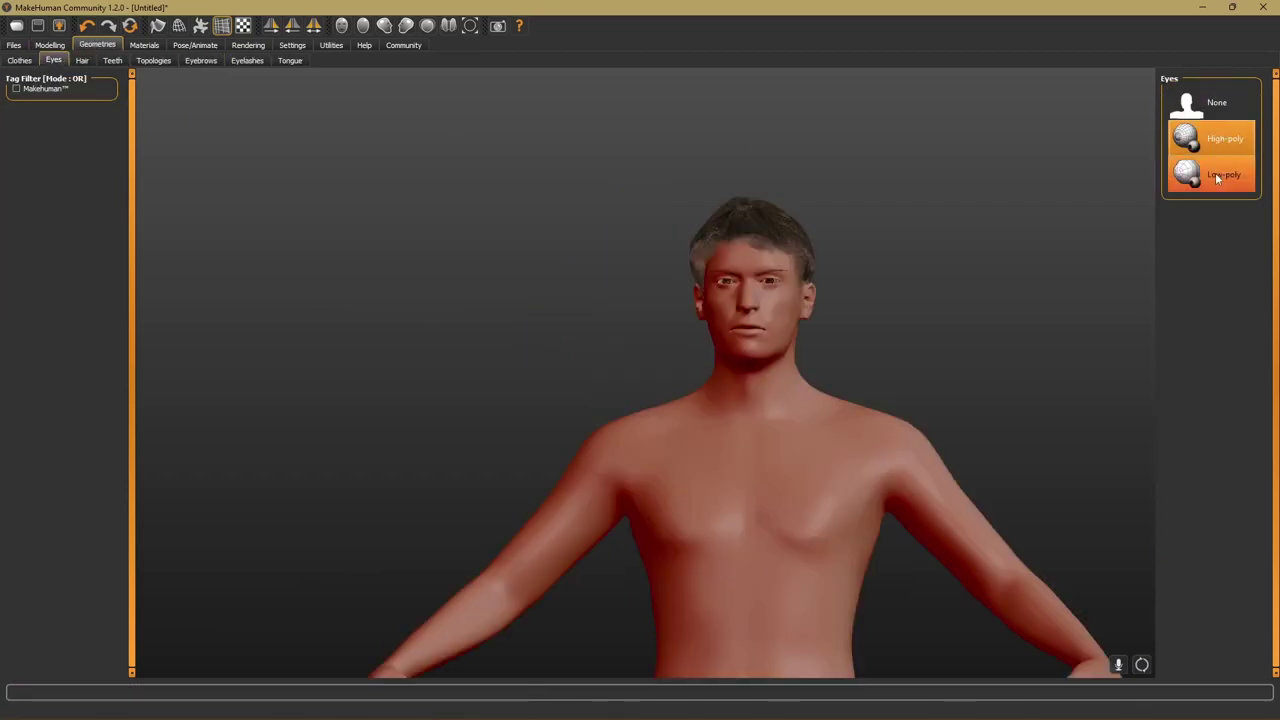
left_click(1217, 177)
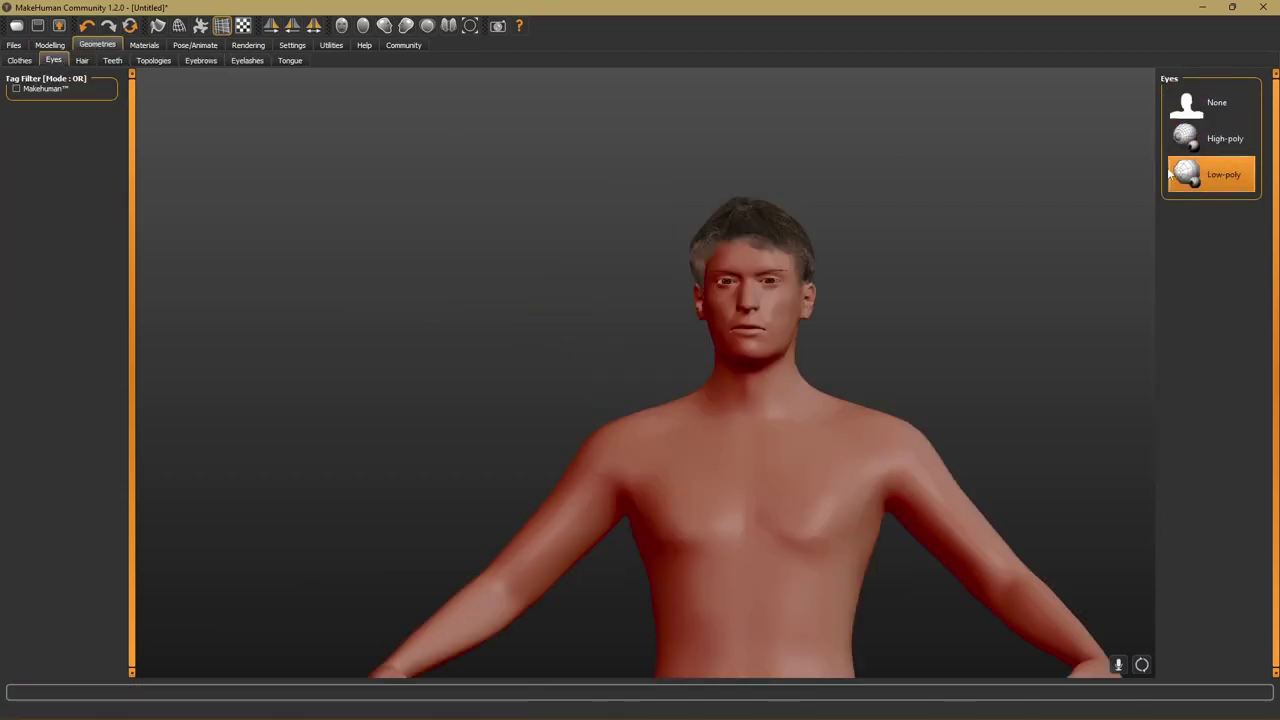
left_click(1216, 189)
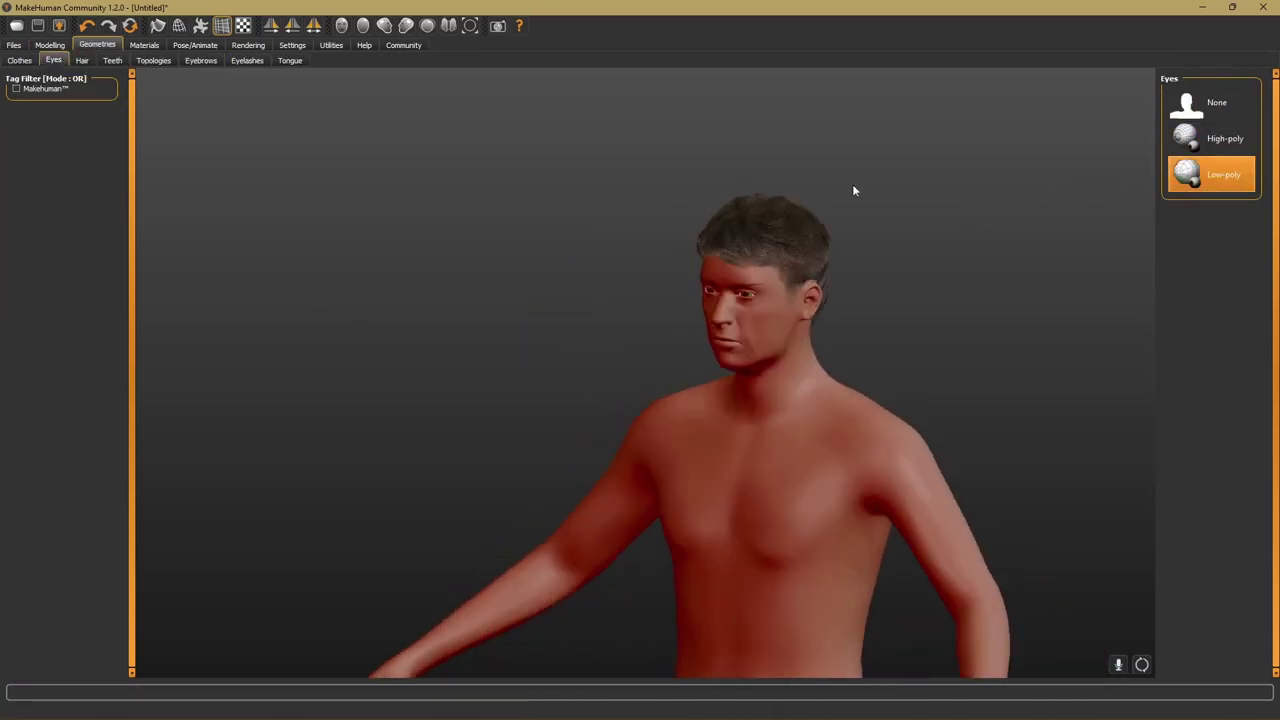
left_click(144, 46)
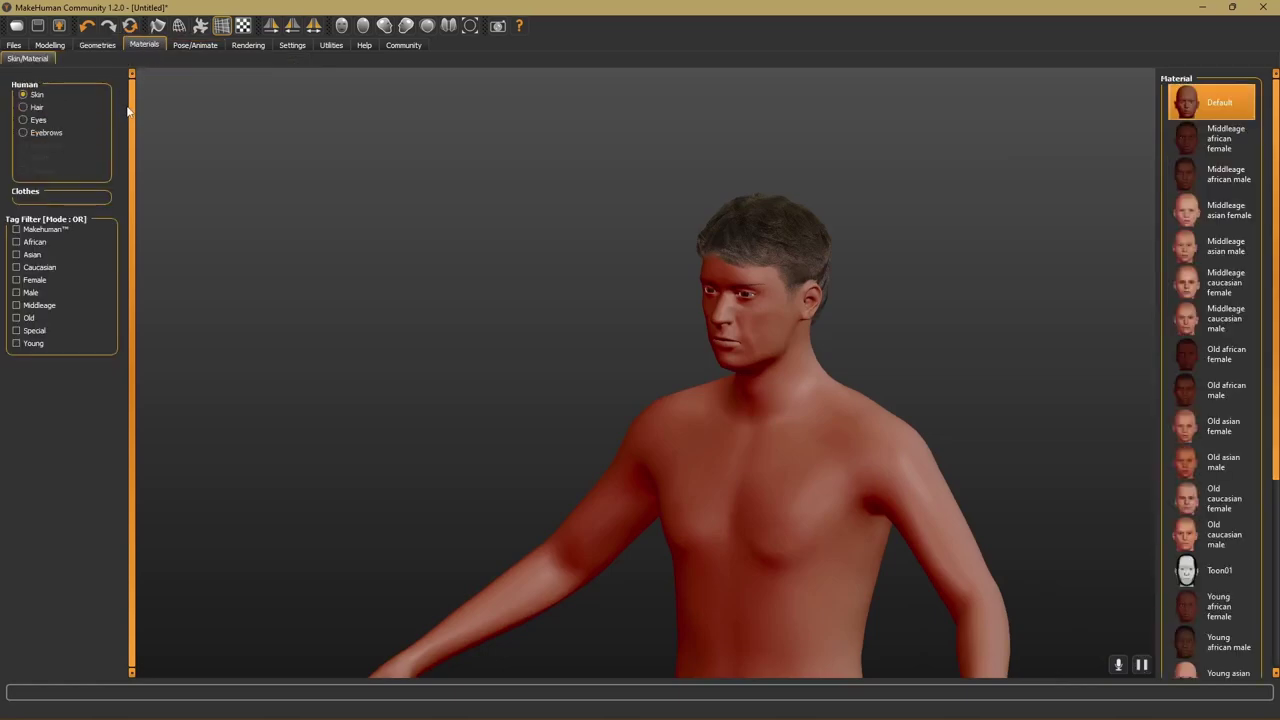
left_click(195, 45)
left_click(97, 45)
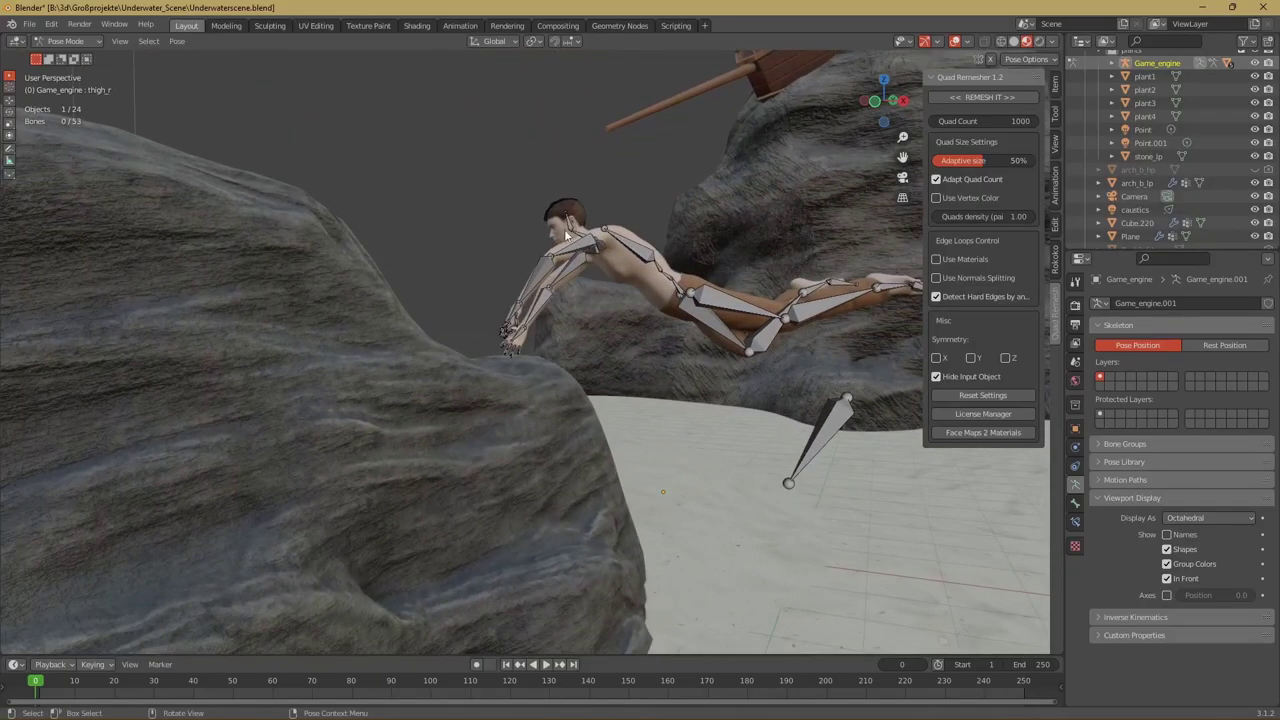
Orbit around the posed body and select its neck bone
middle_click_drag(576, 233, 597, 314)
left_click(597, 314)
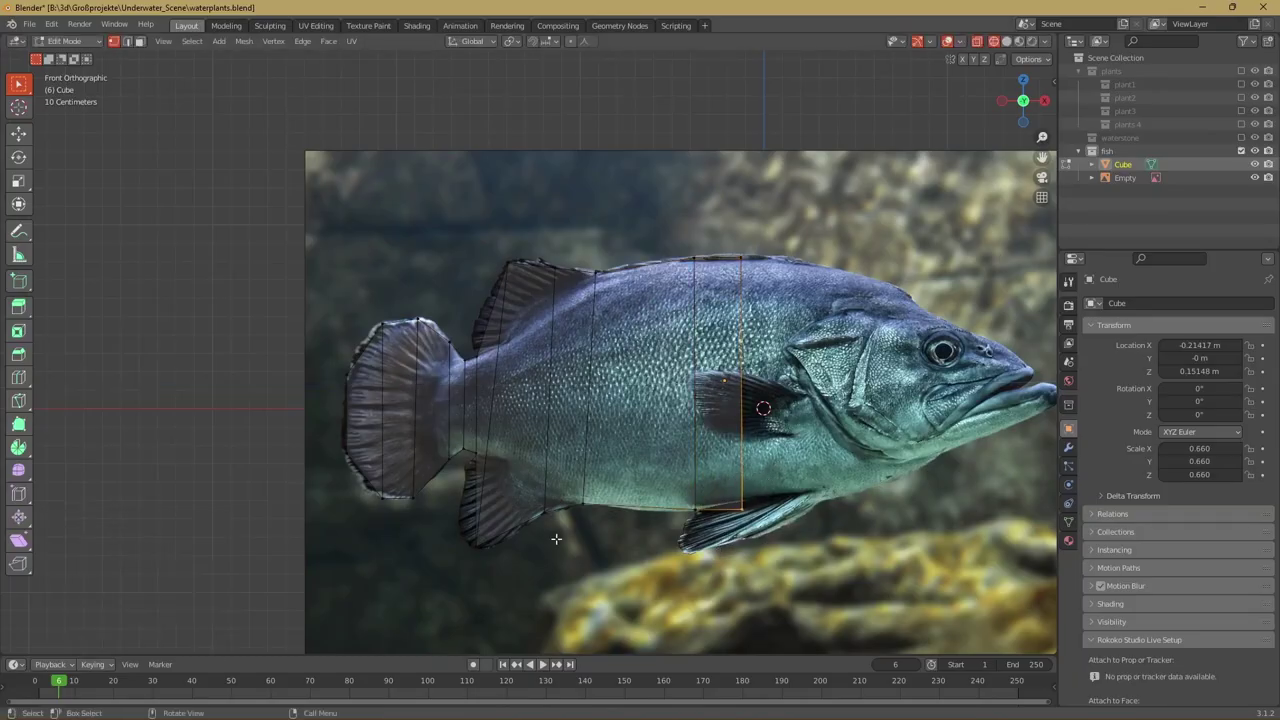
Extrude the edge loop to lengthen the fish body
key("e")
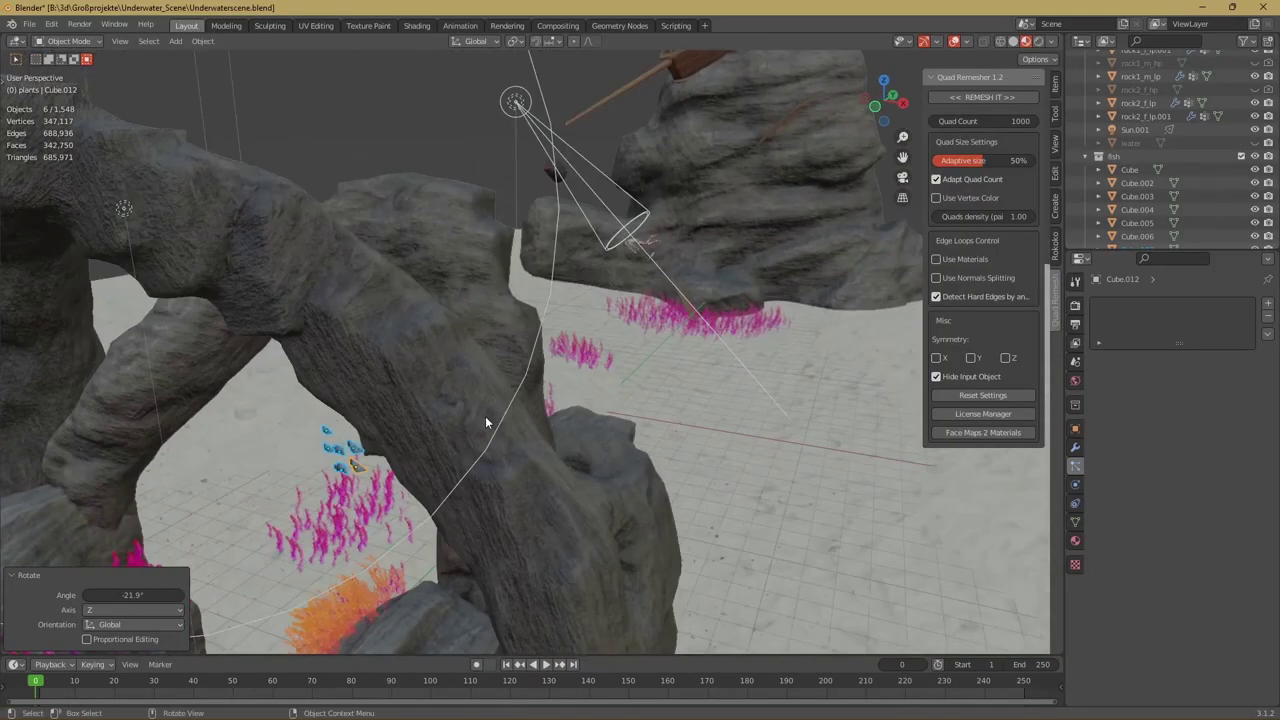